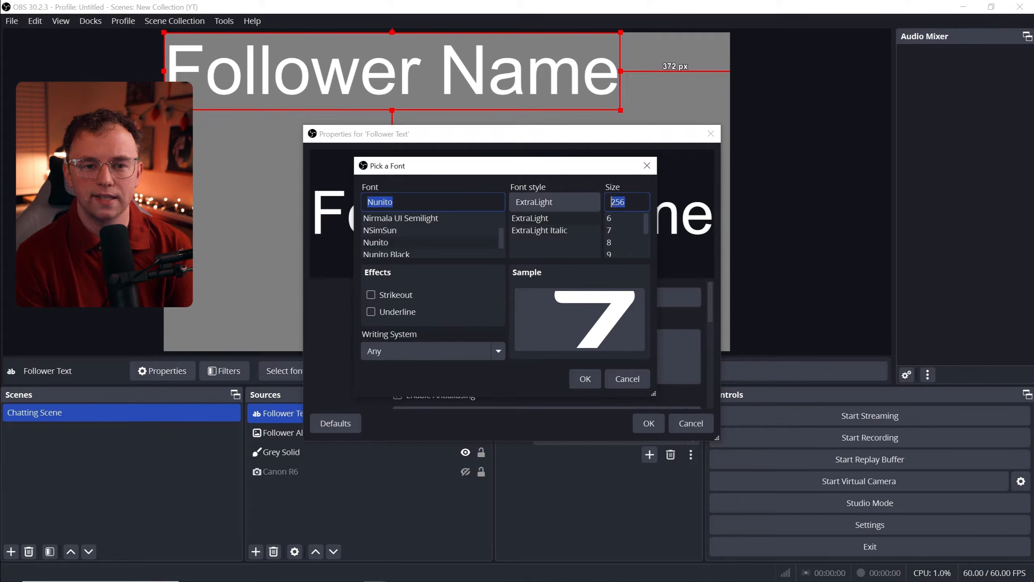
- Apply the Nunito font to Follower Text and give it Center positional alignment with a 400 px wide bounding box of type Scale to inner bounds
key(Return)
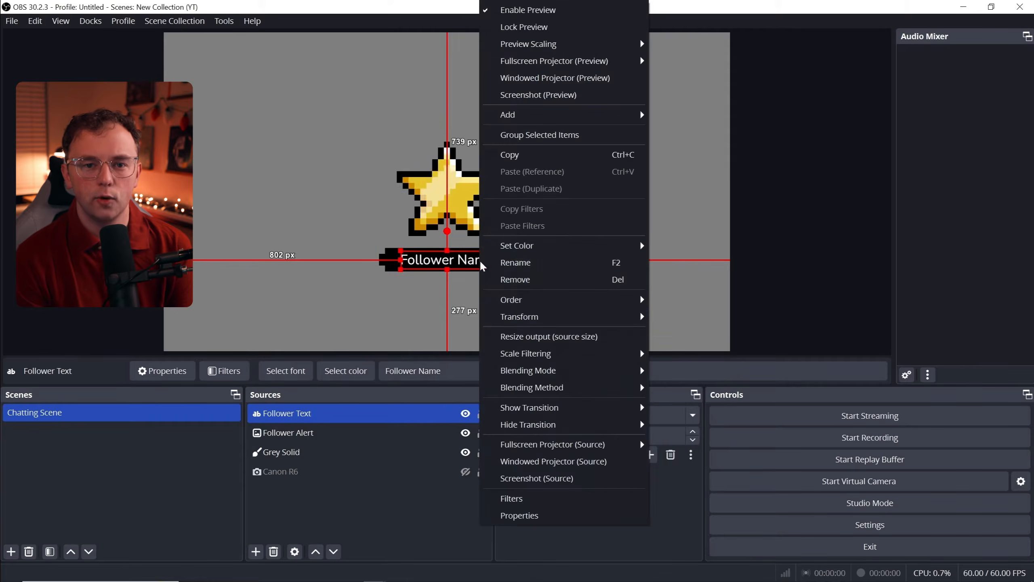
mouse_move(526, 318)
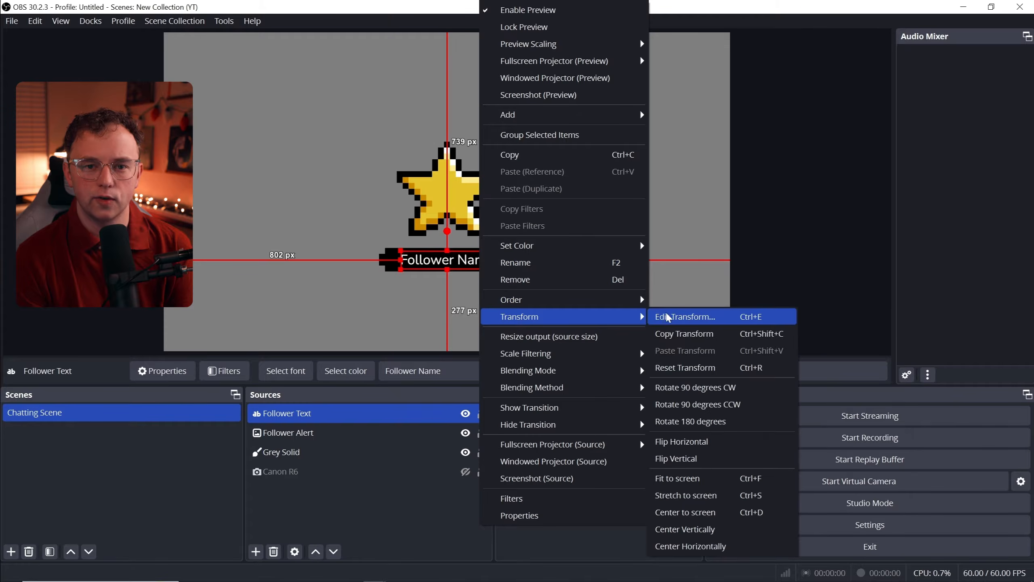
click(678, 317)
click(541, 246)
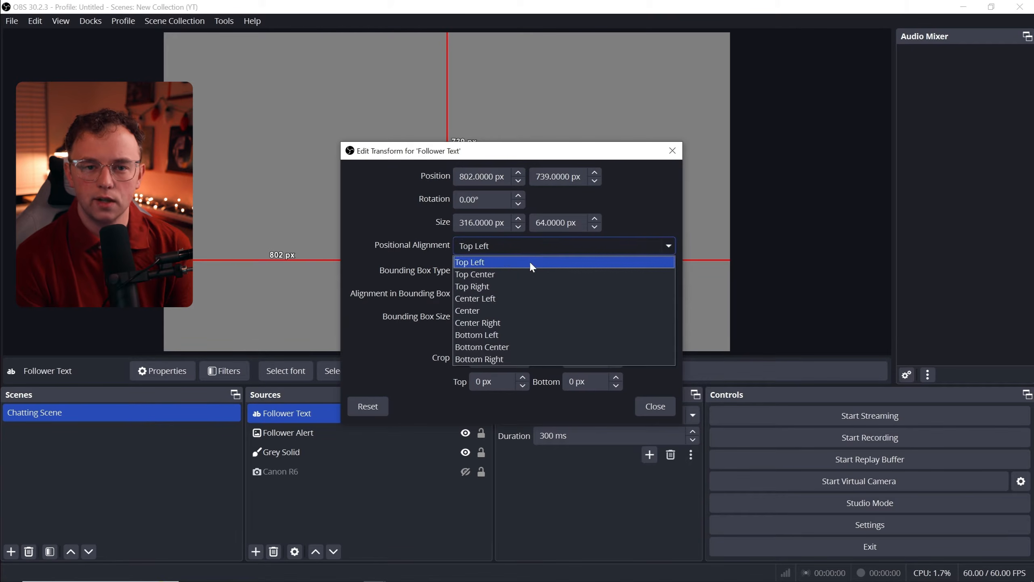
click(509, 303)
click(499, 272)
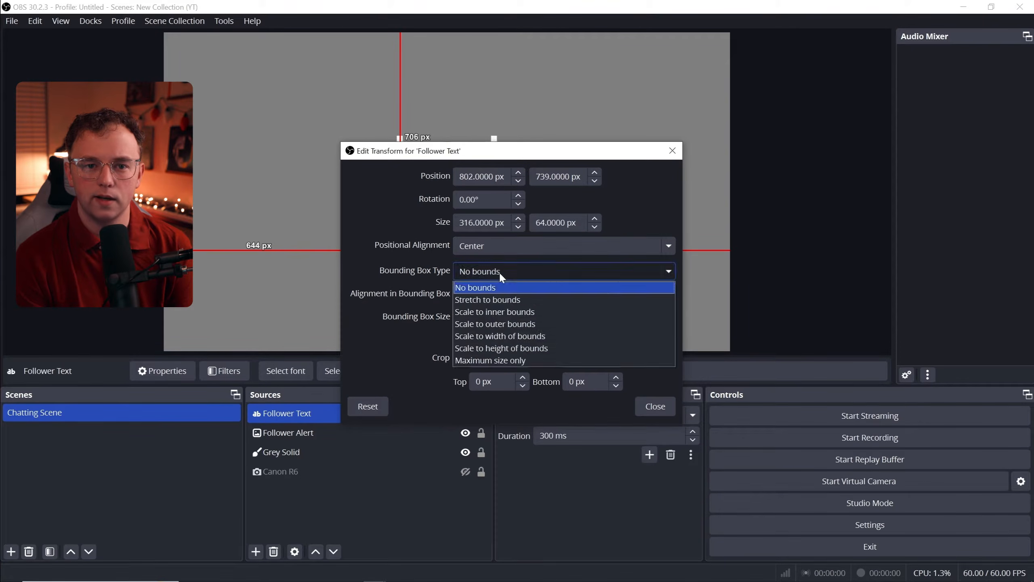
click(504, 312)
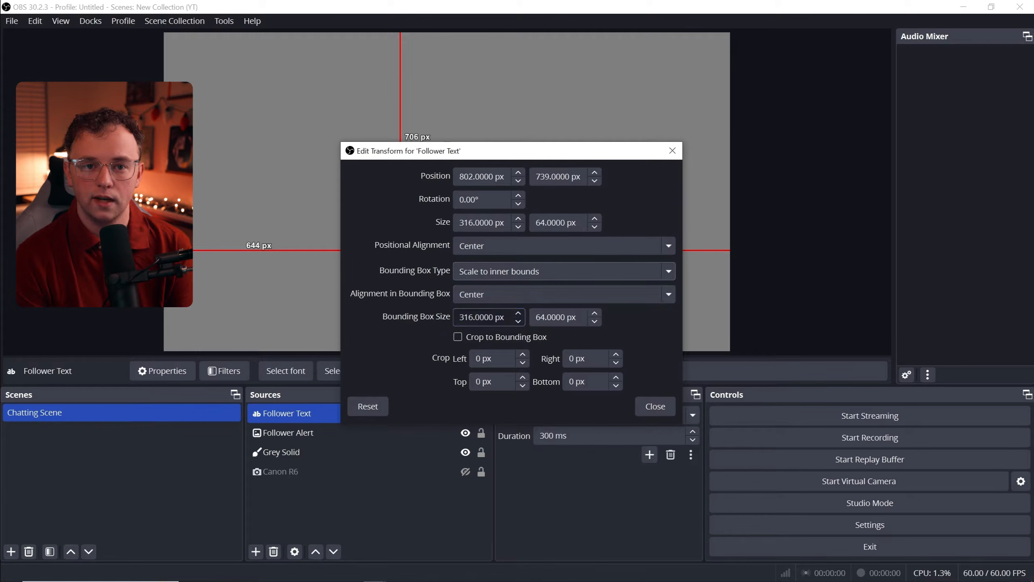
text(4)
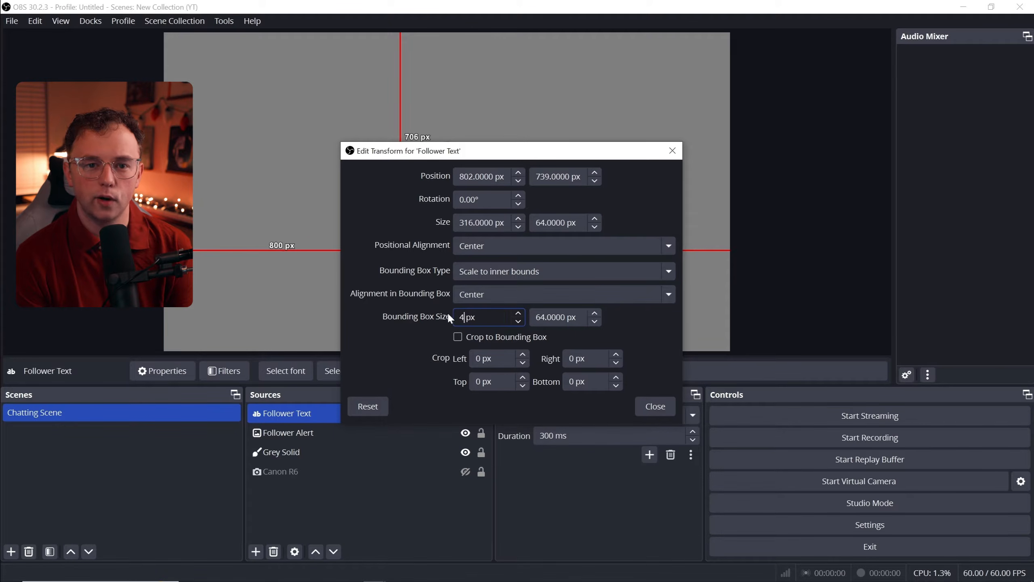
click(653, 403)
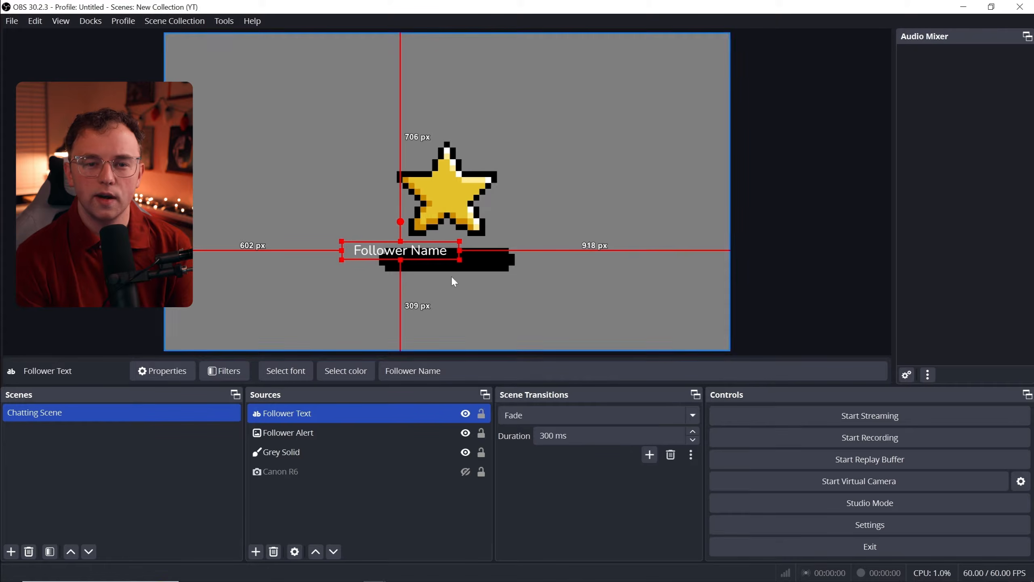
- Move Follower Text onto the black bar beneath the star and change its text to "FollowerNameReallyLong"
drag(432, 251, 476, 259)
drag(442, 371, 370, 369)
text(Follower)
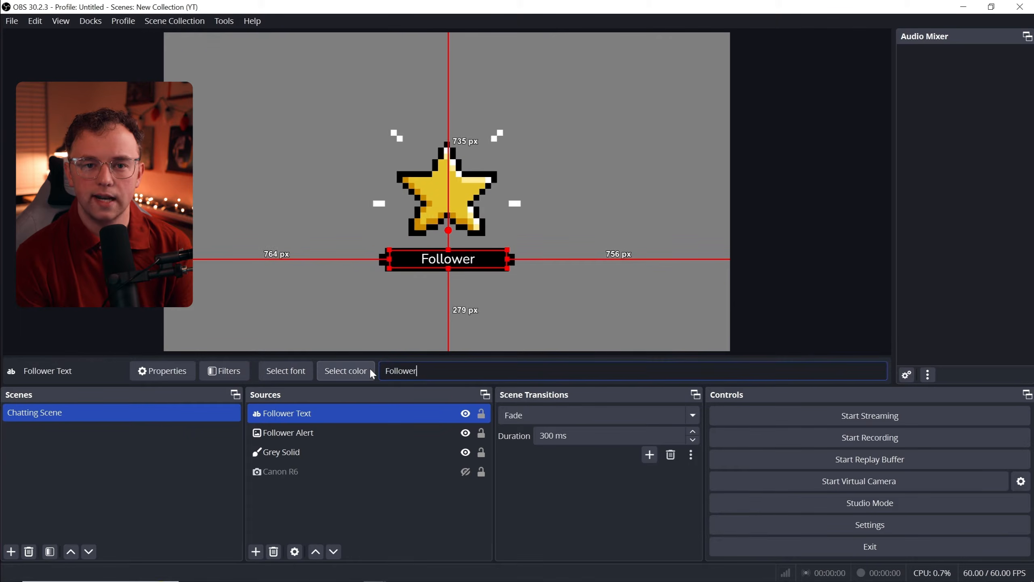
text(NameReally)
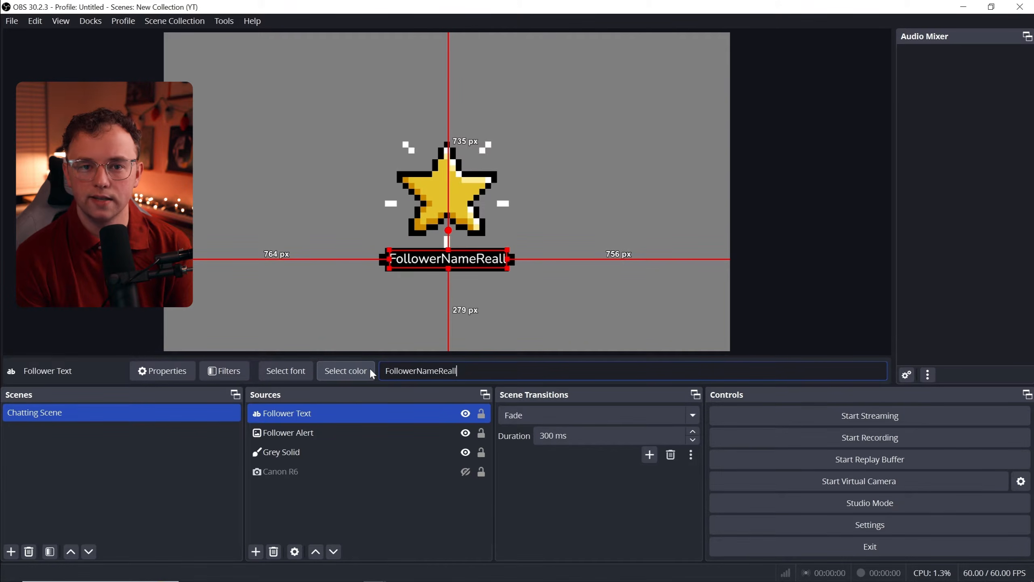
key(BackSpace)
text(Long)
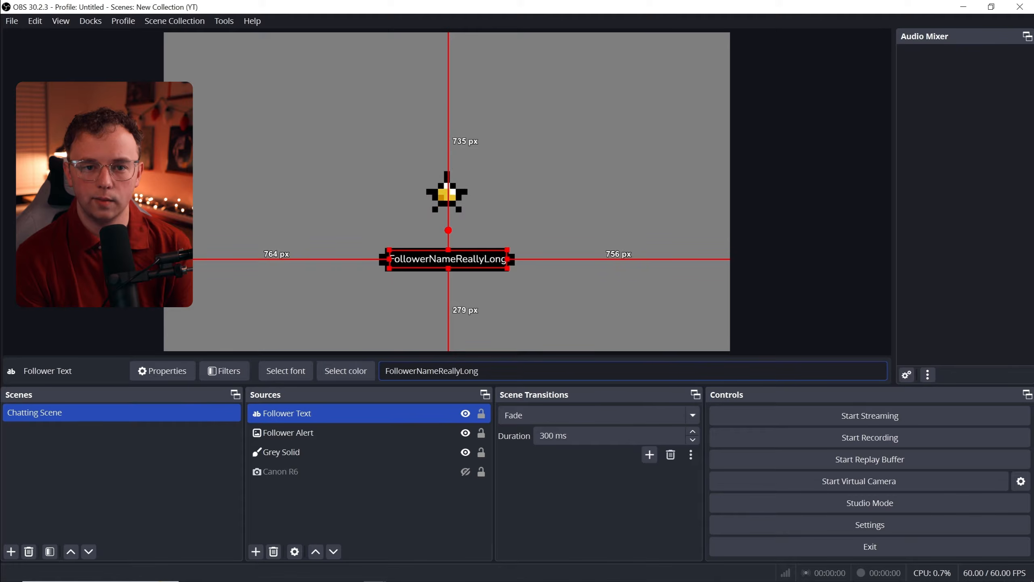
- Hide the Follower Text and Follower Alert sources in the Chatting Scene
click(101, 195)
click(465, 413)
click(458, 432)
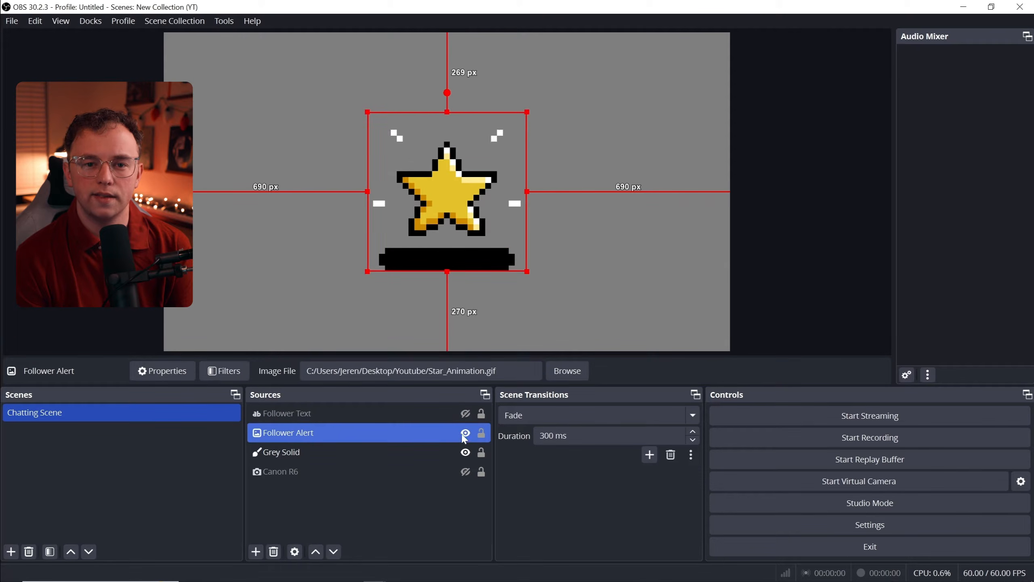
click(465, 433)
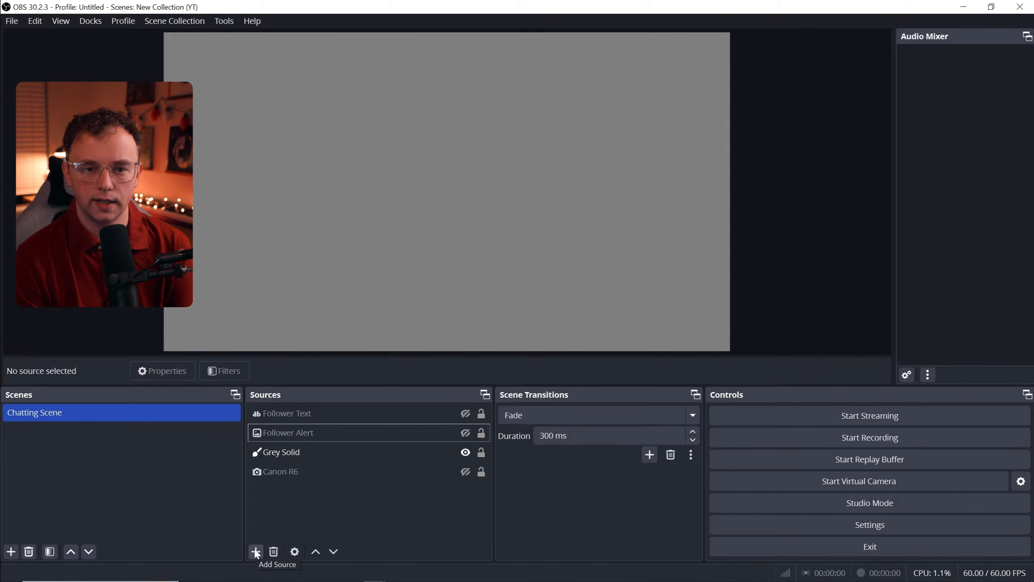
- Add a new image source named "Subscriber Alert" and load the green sprout image file into it
click(255, 551)
click(328, 312)
text(Subscriber Alert)
click(546, 368)
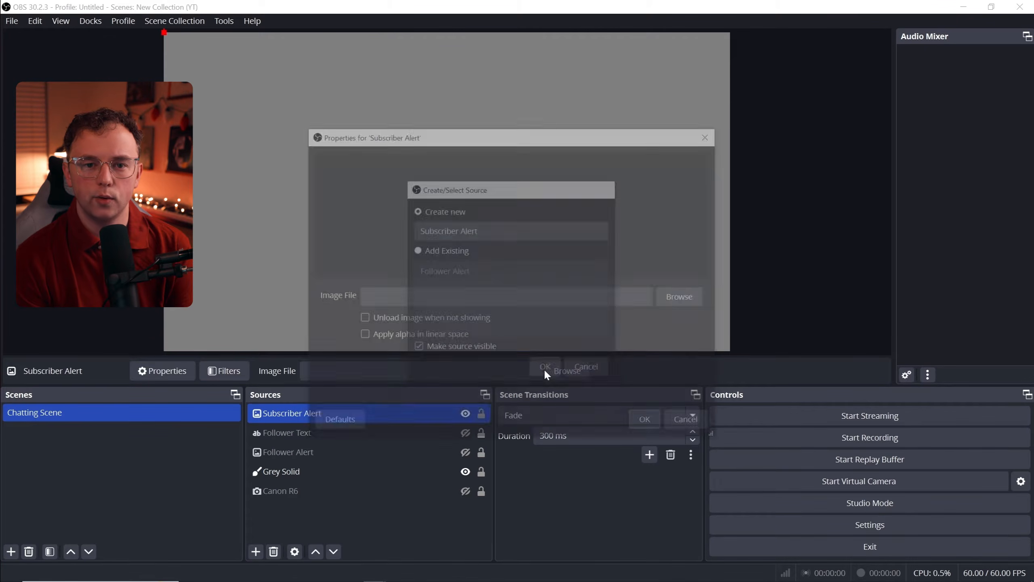
click(679, 296)
click(596, 231)
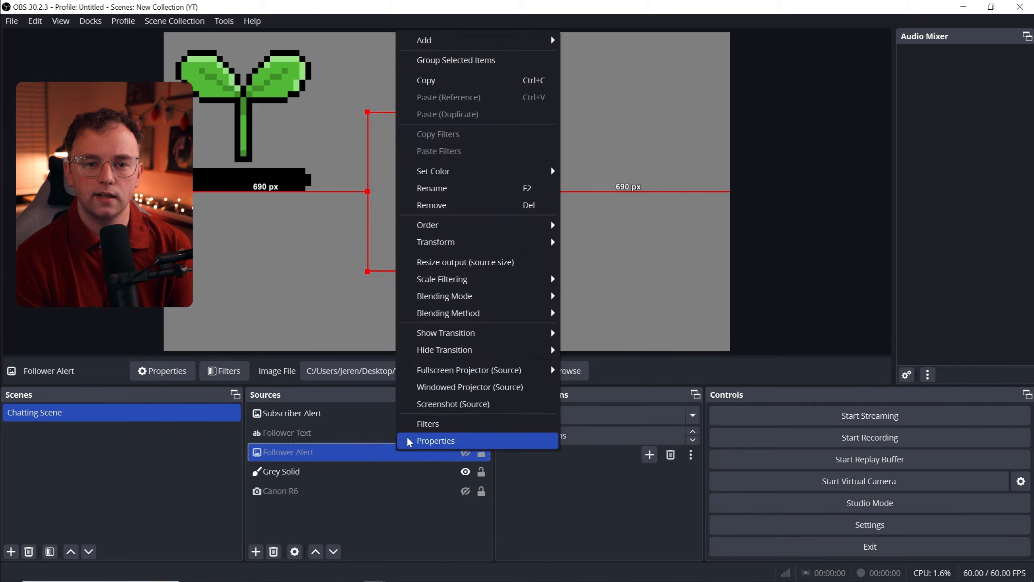
- Copy the transform of Follower Alert and paste it onto Subscriber Alert
mouse_move(457, 245)
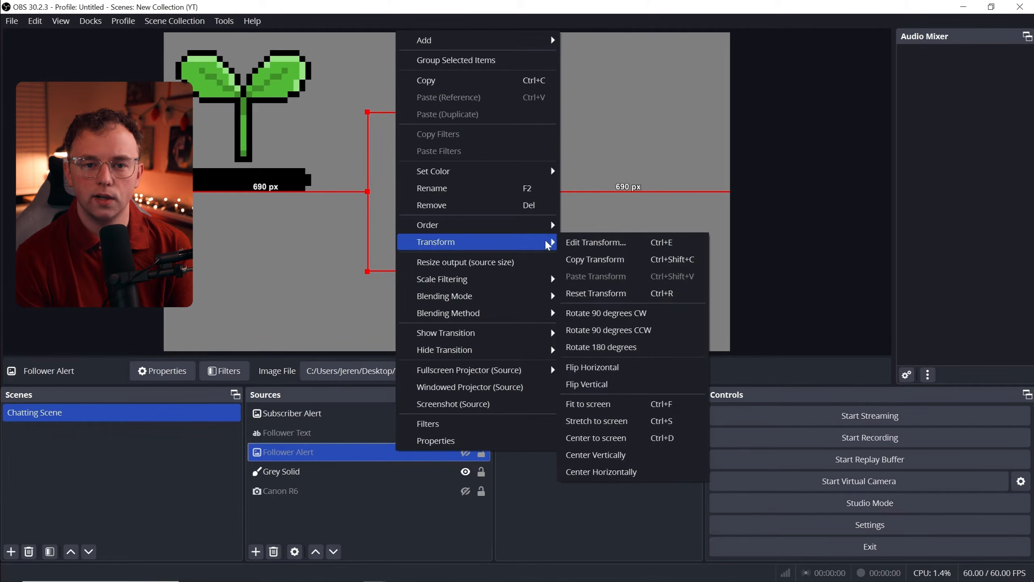
click(594, 259)
right_click(362, 412)
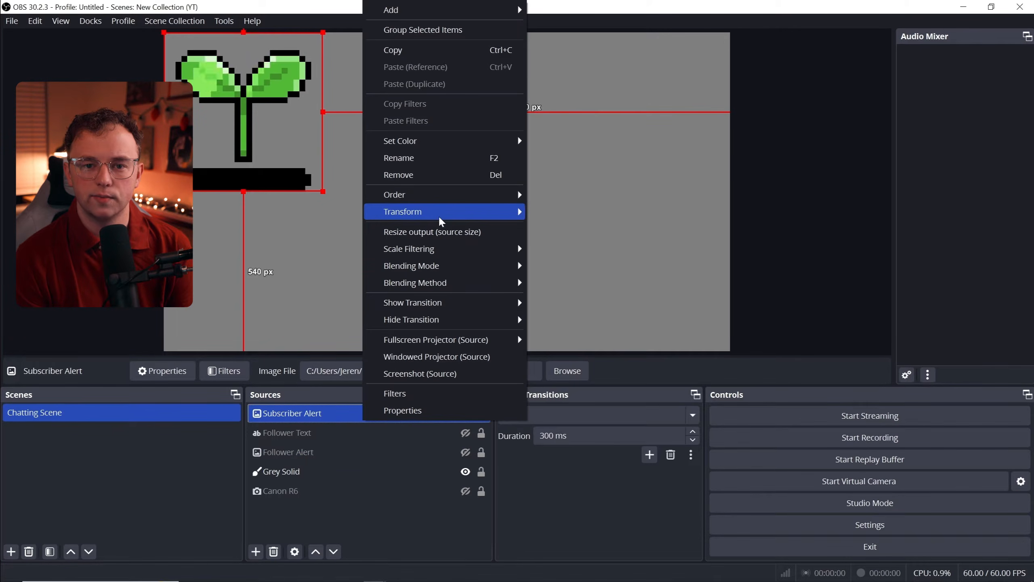
mouse_move(441, 222)
click(616, 245)
- Paste a duplicate of Follower Text above Subscriber Alert and rename the copy "Subscriber Text"
right_click(354, 433)
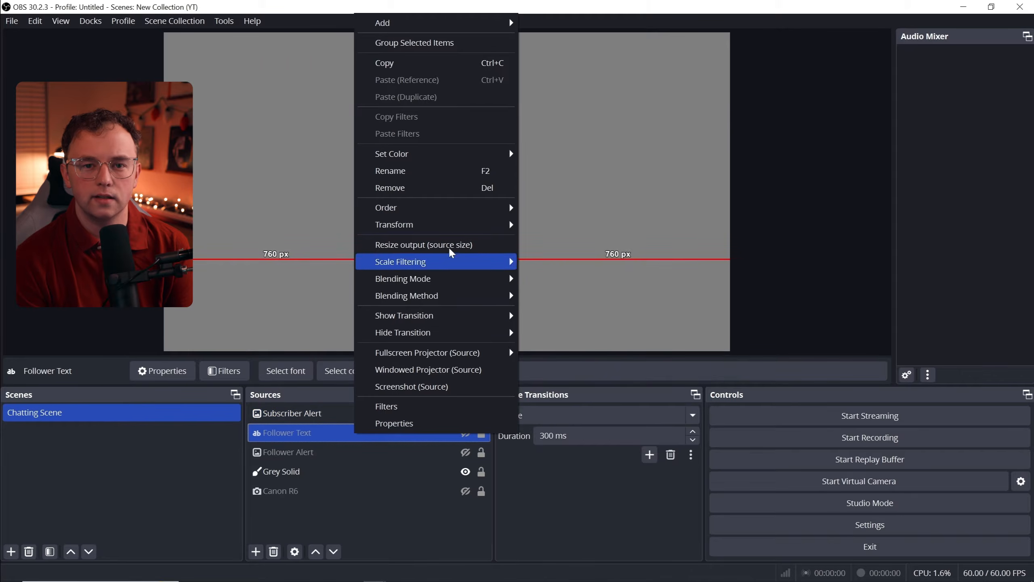
click(432, 63)
right_click(348, 418)
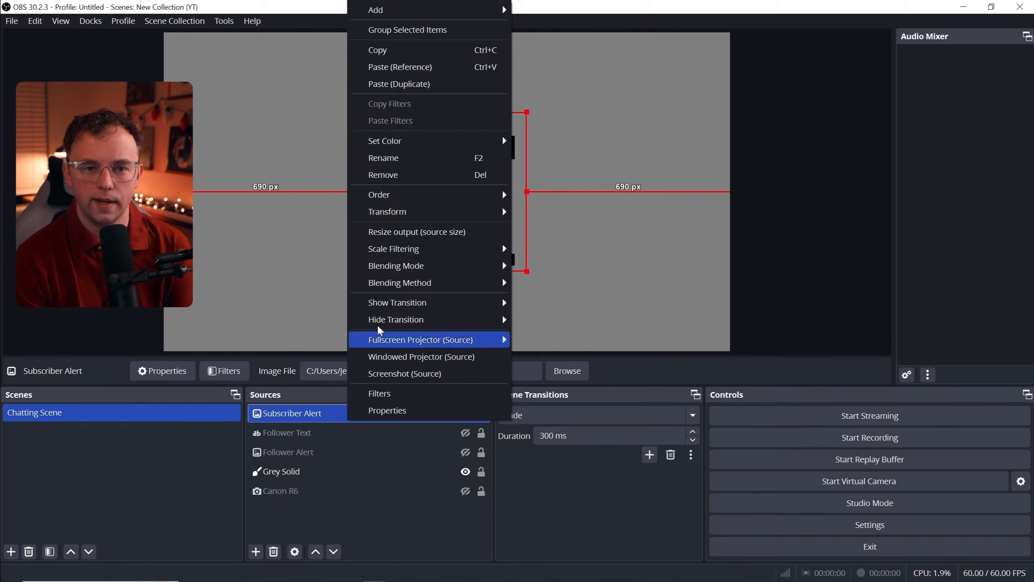
click(429, 84)
right_click(321, 413)
click(410, 160)
text(Subscriber Text)
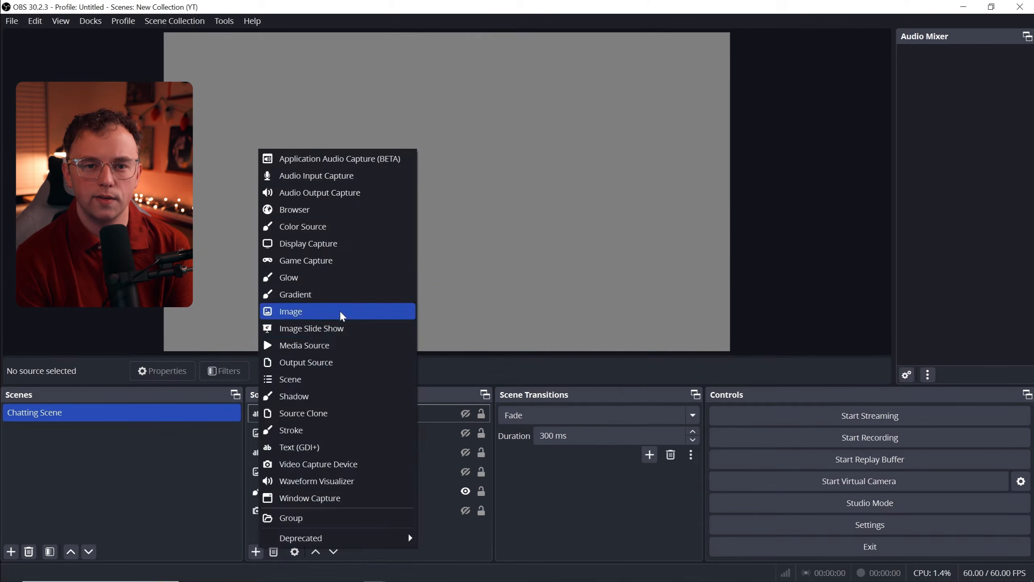
- Add an image source named "Gift Sub Alert" with its image file and paste the copied alert transform onto it
click(341, 318)
text(Gift Sub Al)
click(546, 369)
click(685, 296)
double_click(438, 231)
click(648, 422)
right_click(395, 420)
click(639, 408)
- Paste a duplicate of Subscriber Text above Gift Sub Alert and rename the copy as the Gift Sub text source
click(389, 433)
right_click(386, 432)
click(443, 61)
right_click(350, 419)
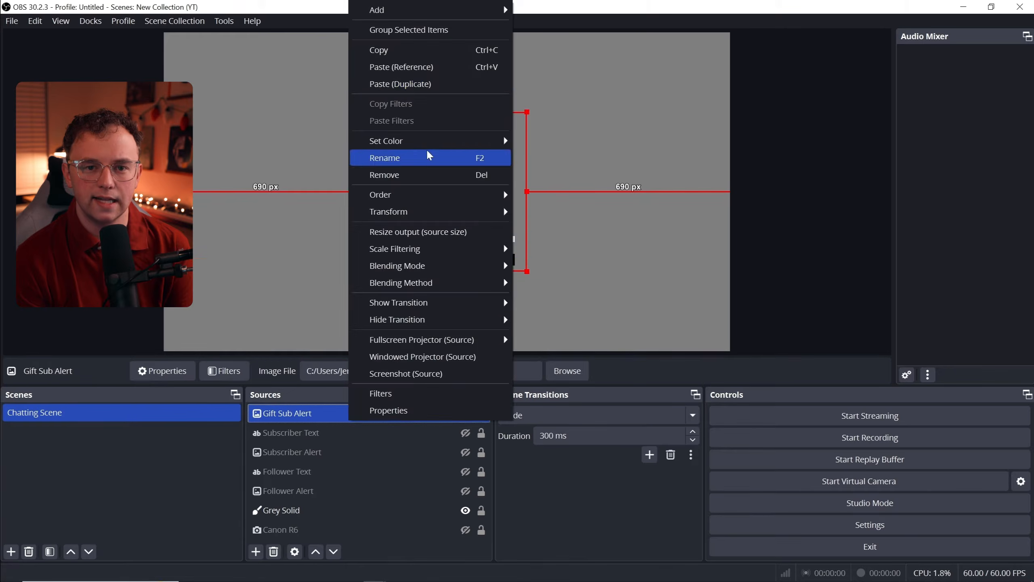
click(419, 84)
text(G)
text(ift Sub)
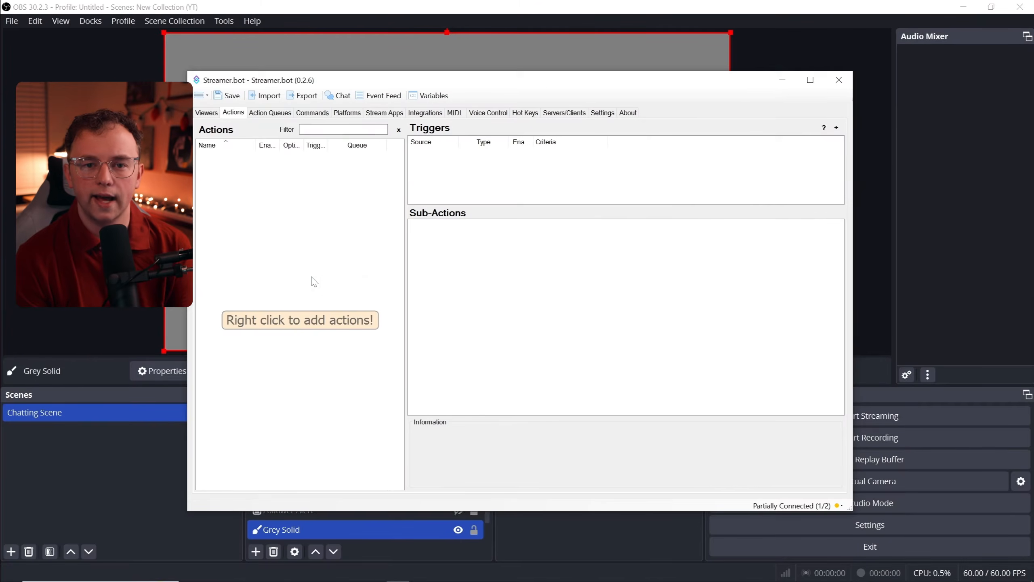
- In Streamer.bot, create an action named "Follower Alert" in the group "Alerts"
right_click(327, 277)
click(331, 281)
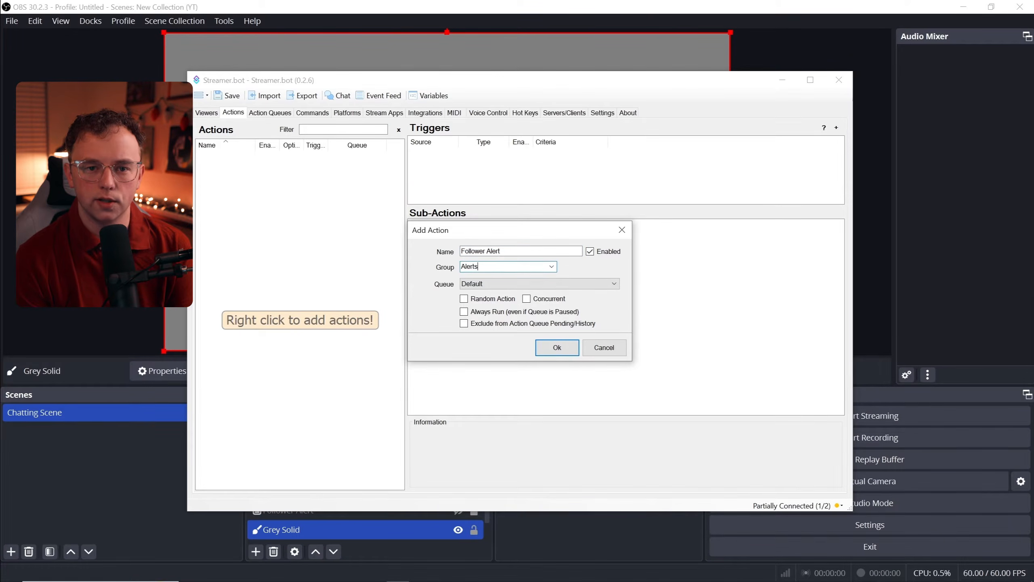
click(557, 347)
- Add a Twitch channel Follow trigger to the Follower Alert action
right_click(446, 169)
mouse_move(486, 340)
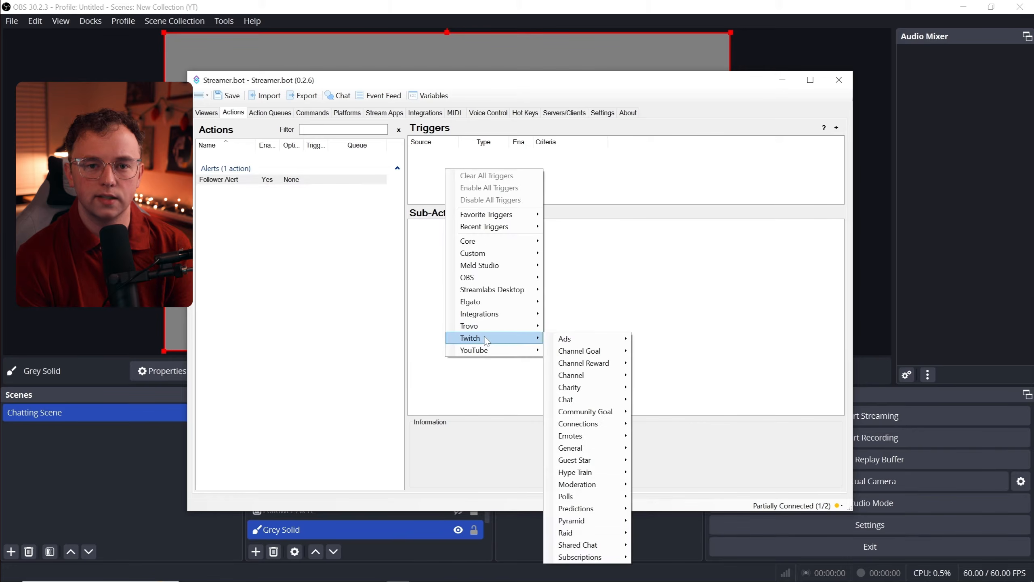
mouse_move(593, 378)
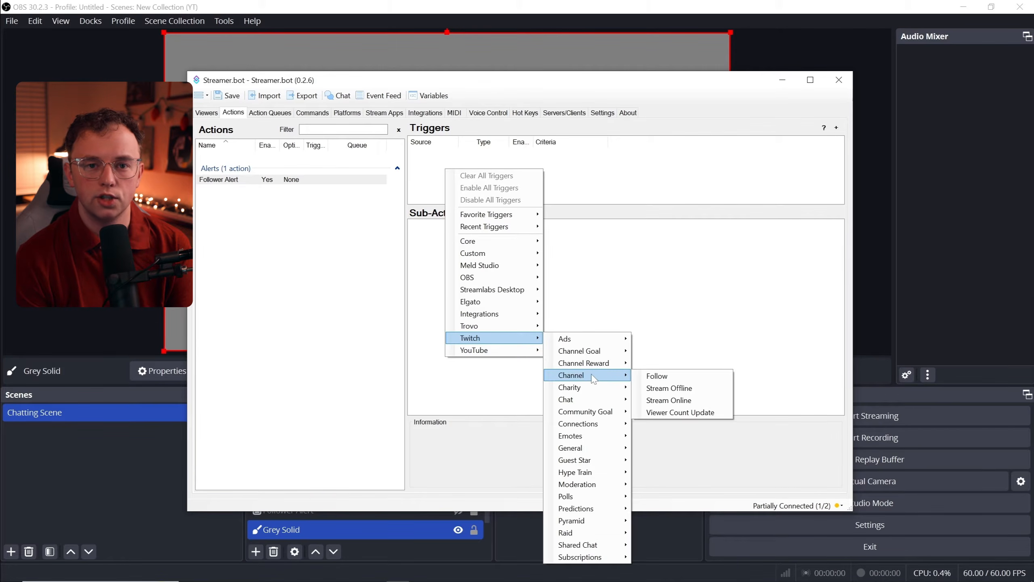
click(652, 377)
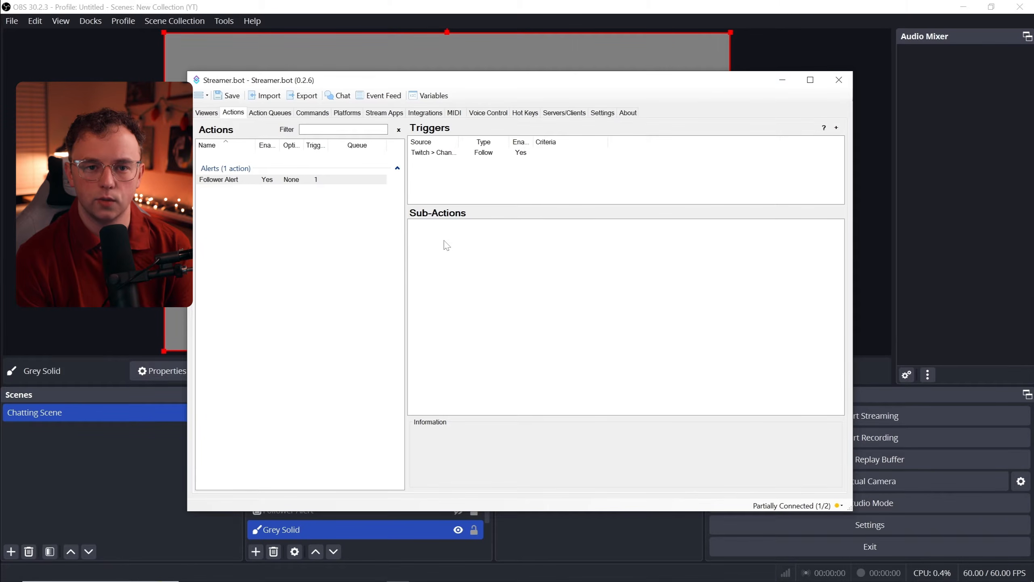
- Add an OBS Set GDI Text sub-action targeting Follower Text in the Chatting Scene
right_click(428, 241)
mouse_move(476, 299)
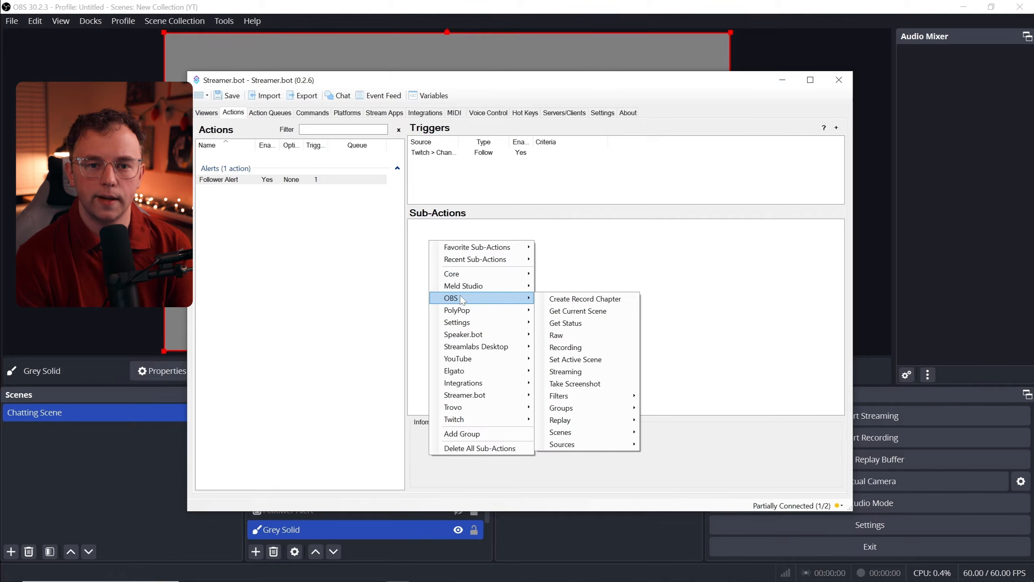
mouse_move(572, 446)
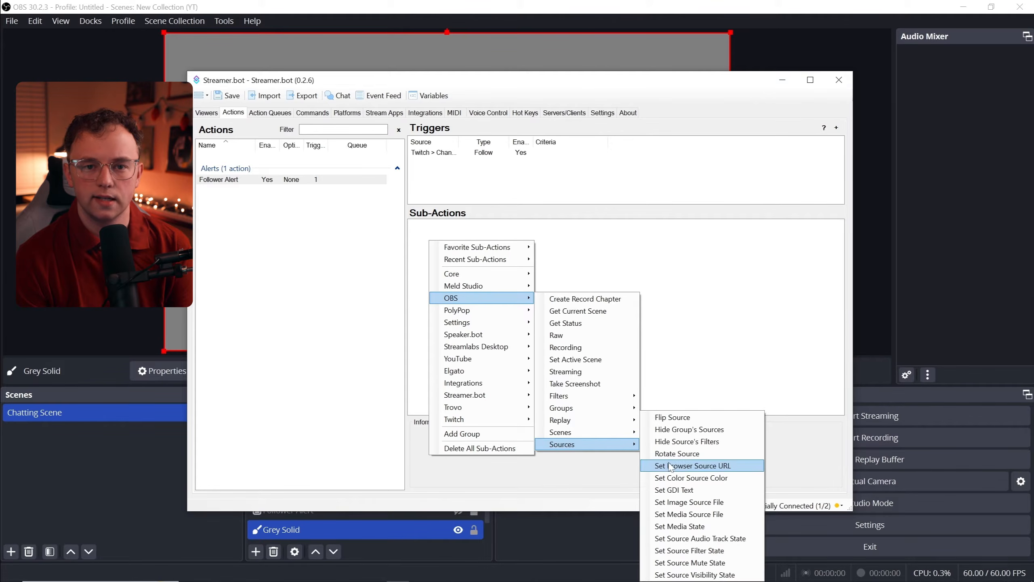
click(709, 491)
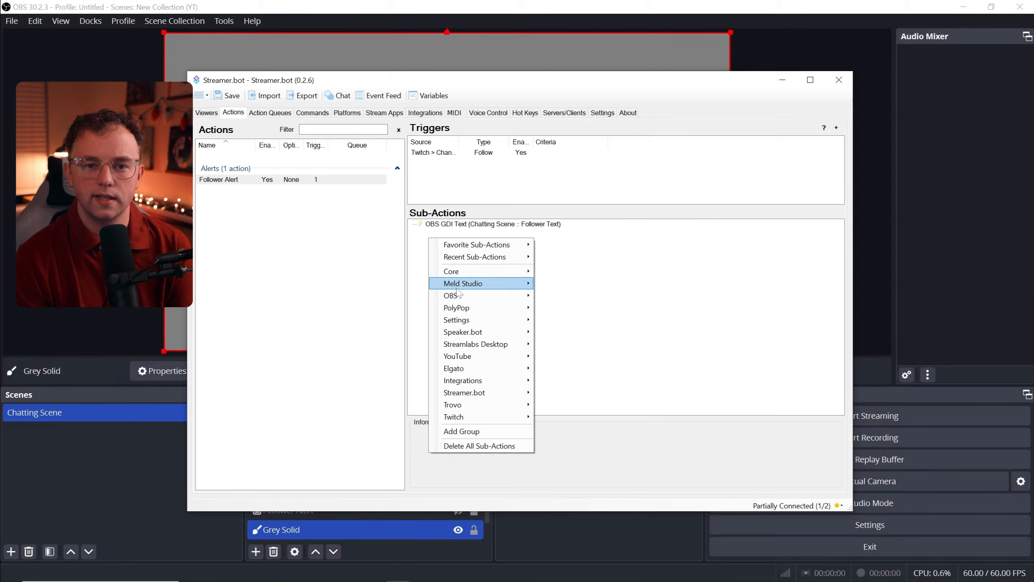
- Add an OBS Set Source Visibility State sub-action that makes Follower Alert in the Chatting Scene visible
mouse_move(460, 297)
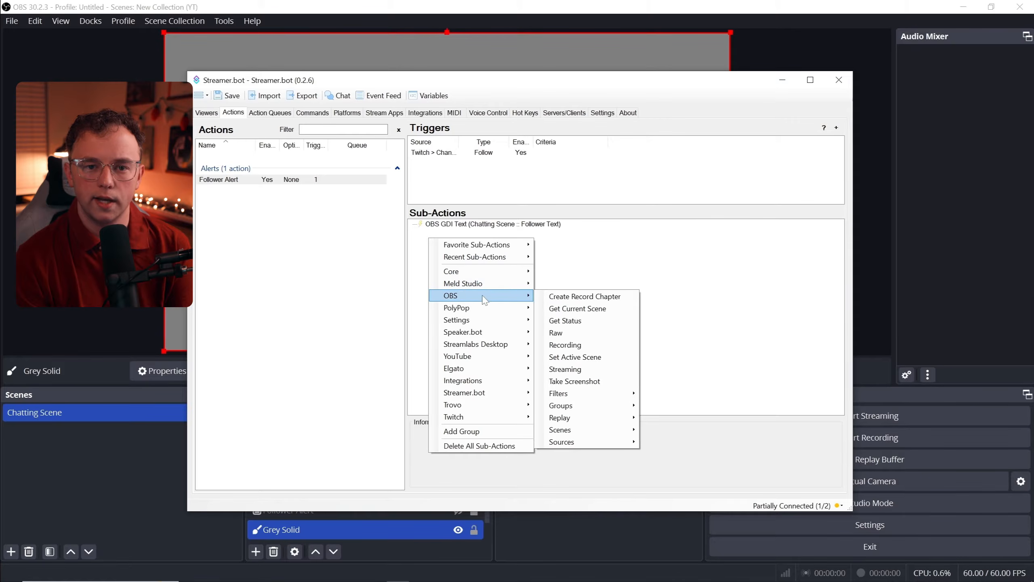
mouse_move(584, 443)
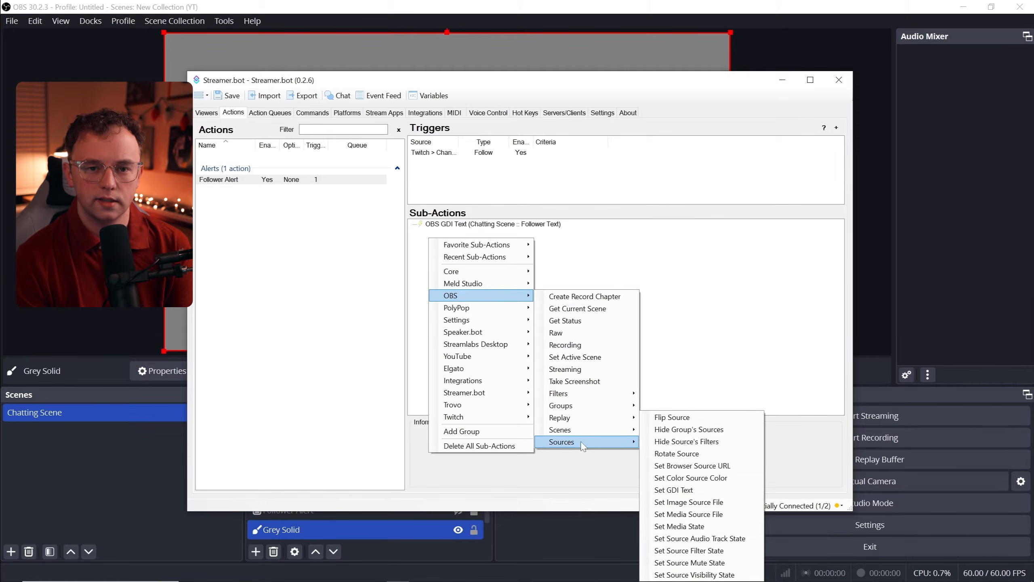
click(692, 574)
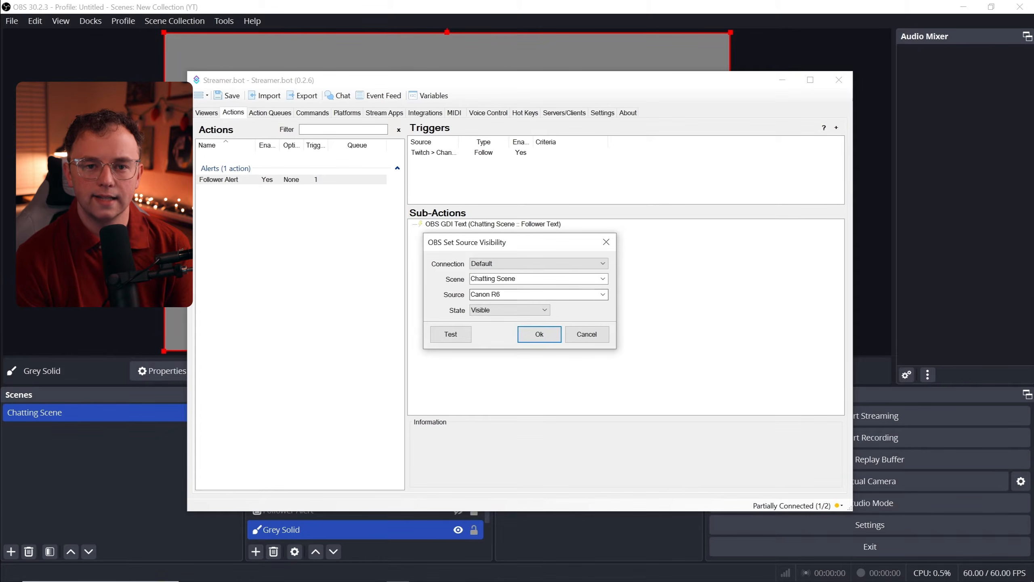
click(602, 294)
click(488, 303)
click(539, 333)
- Duplicate the Follower Alert visibility sub-action and change the copy's source to Follower Text
right_click(511, 234)
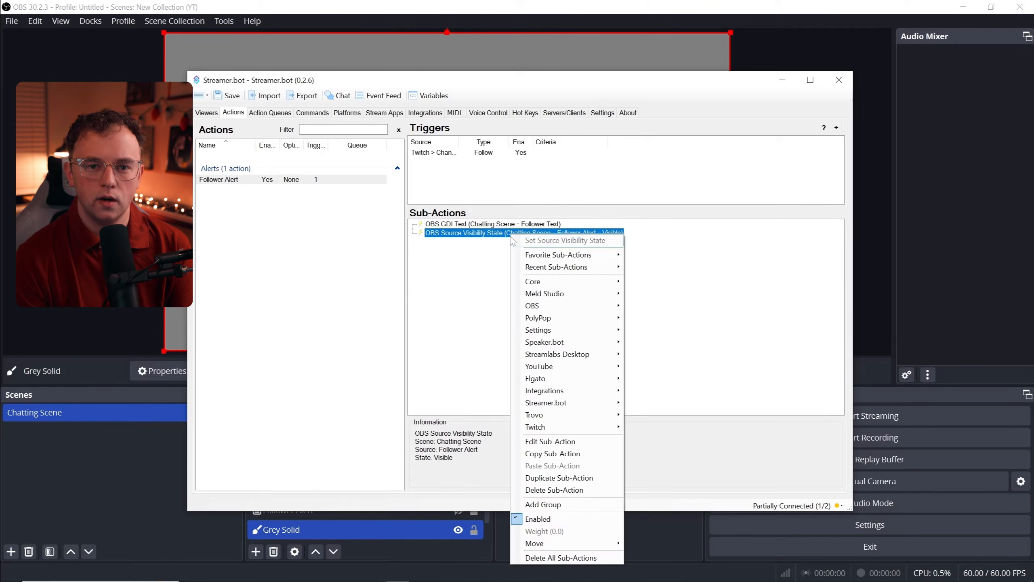
click(559, 477)
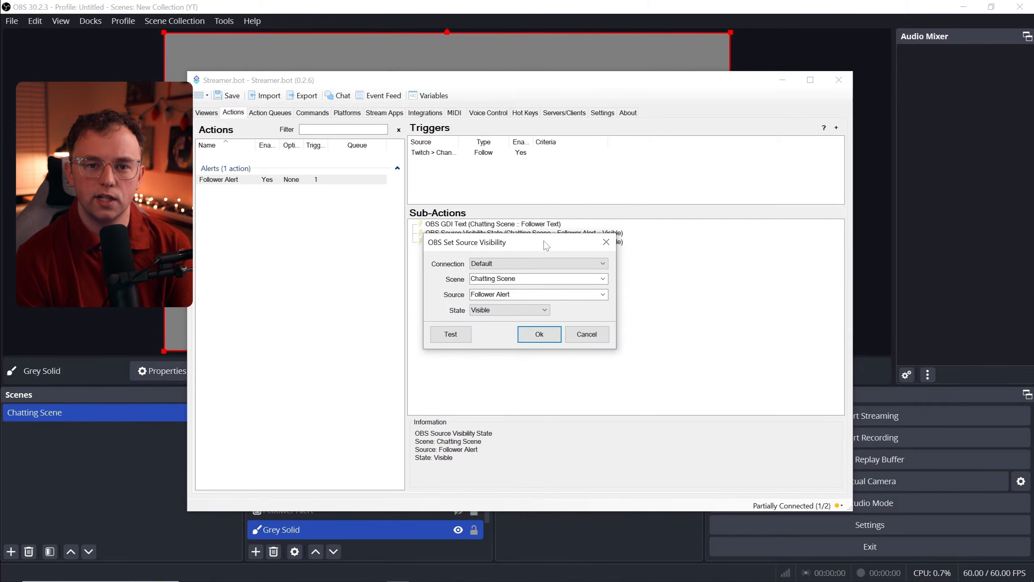
click(603, 294)
click(514, 329)
click(539, 334)
- Add a Delay sub-action of 5000 ms to the end of the Follower Alert action
right_click(452, 242)
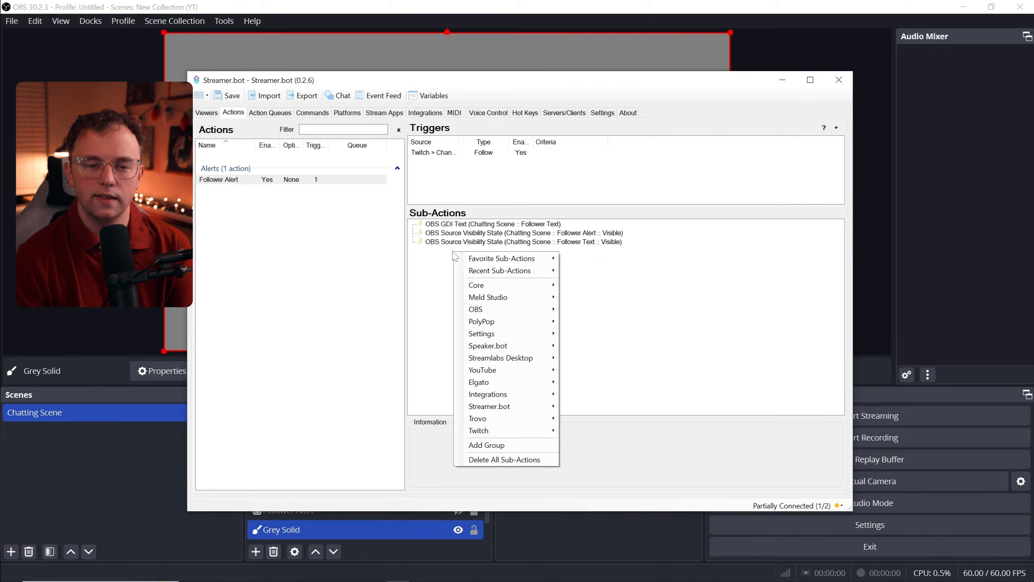
mouse_move(468, 286)
click(582, 288)
text(5000)
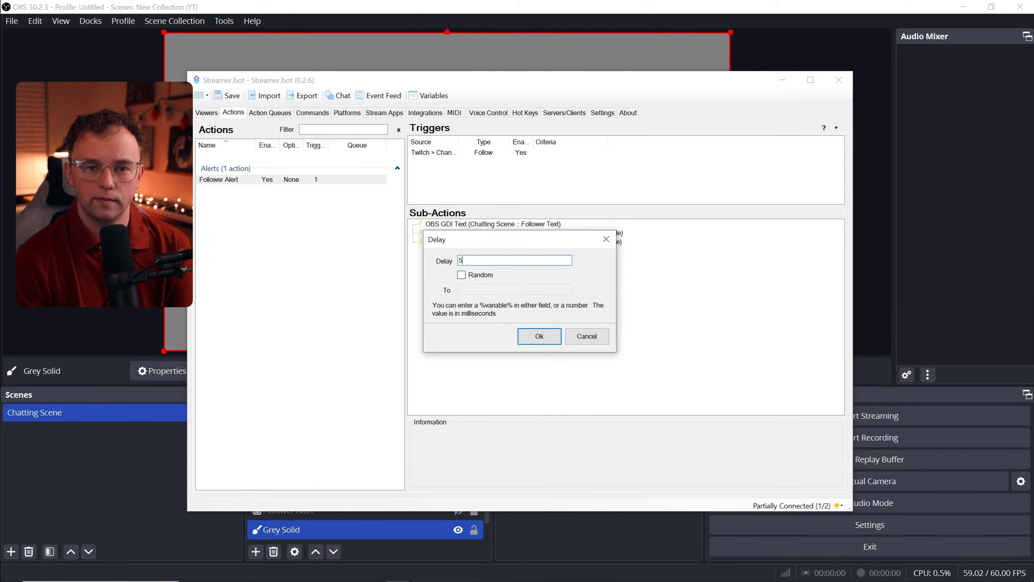
click(539, 334)
- Duplicate the Follower Alert and Follower Text visibility sub-actions so the copies come after the 5000 ms delay
right_click(486, 231)
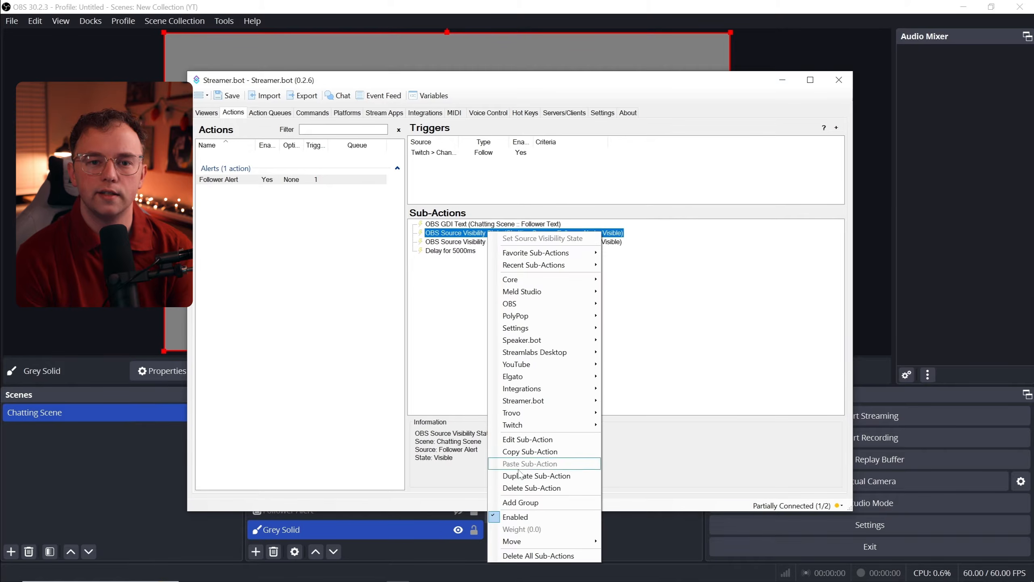
click(535, 473)
right_click(509, 243)
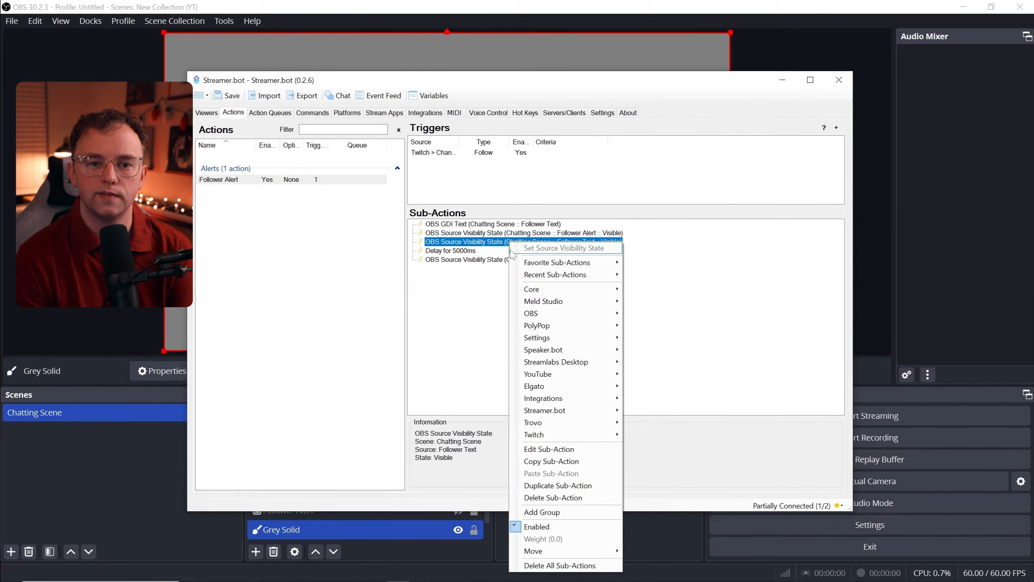
click(555, 485)
- Set the duplicated Follower Alert and Follower Text visibility sub-actions to Hidden
click(509, 310)
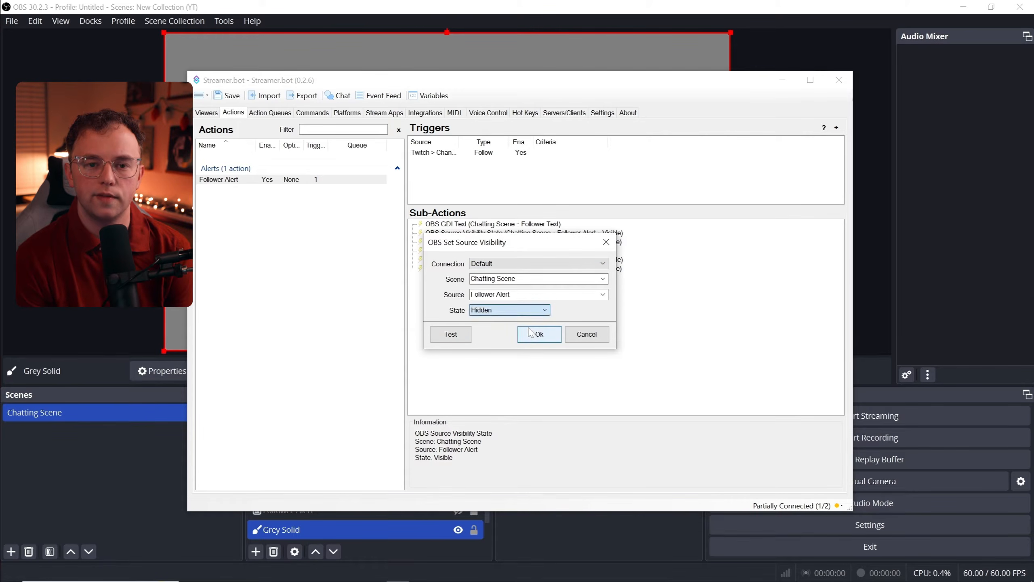
click(534, 343)
double_click(533, 269)
click(531, 310)
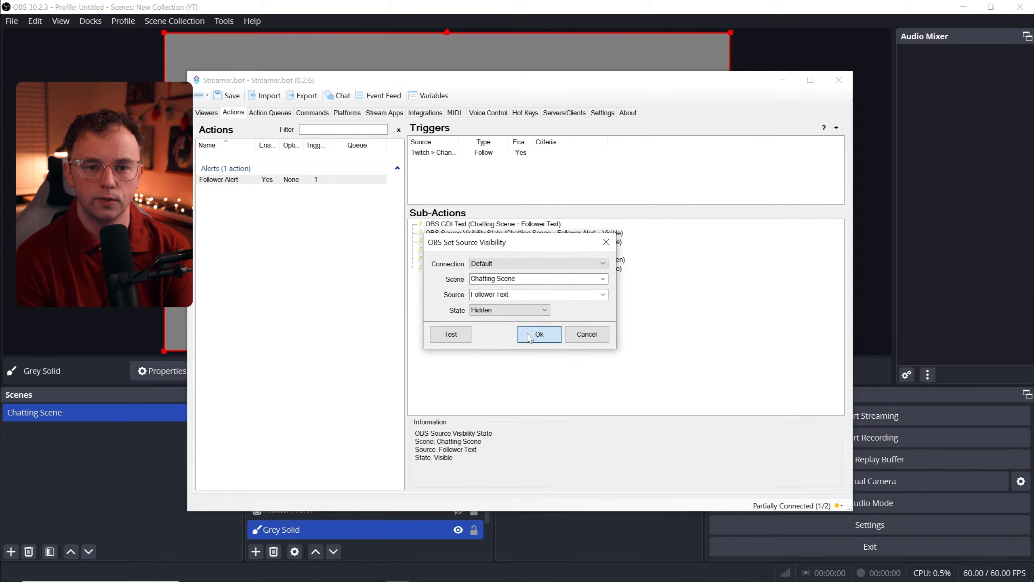
click(529, 338)
- Add a 1000 ms Delay sub-action at the end of the Follower Alert action
right_click(457, 282)
mouse_move(473, 315)
click(580, 314)
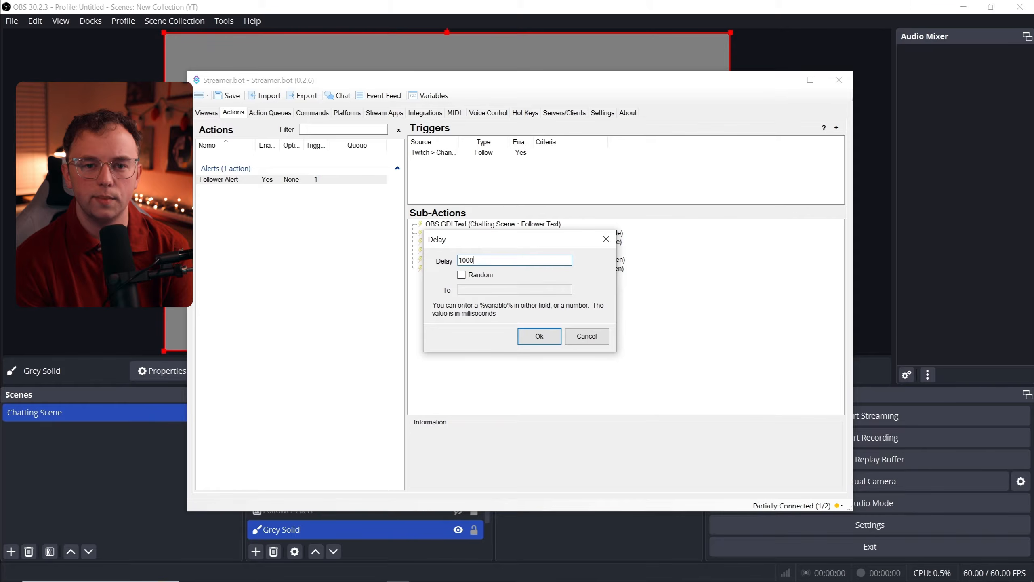
click(551, 336)
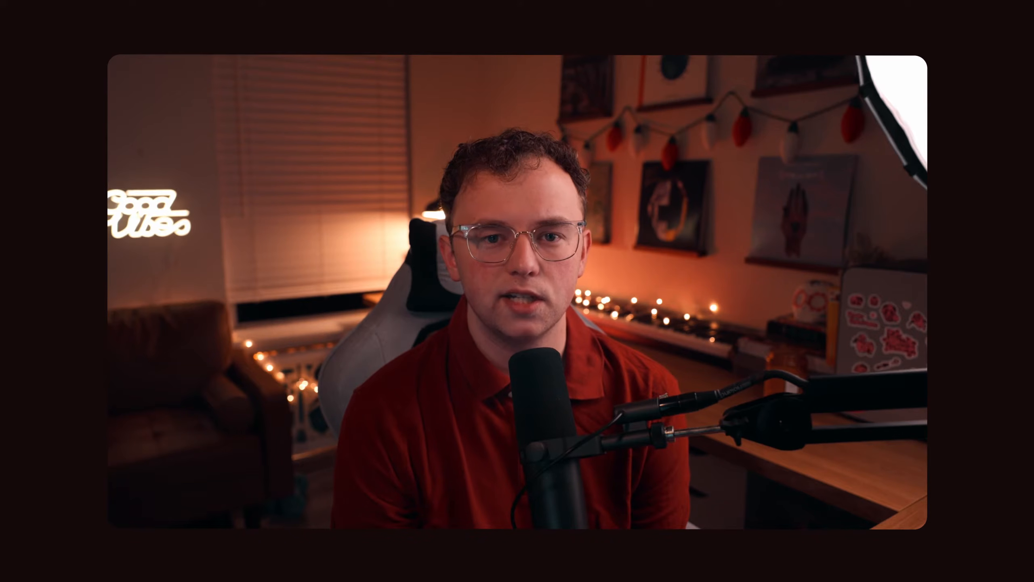
- Duplicate the Follower Alert action and rename the copy as Subscriber Alert
right_click(263, 198)
click(288, 241)
right_click(251, 207)
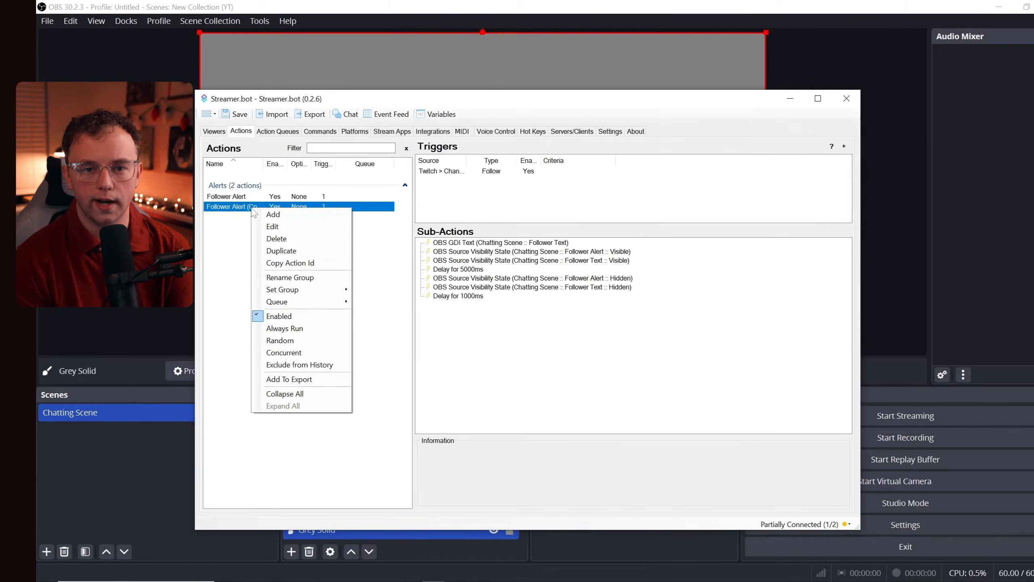
click(268, 227)
text(Su)
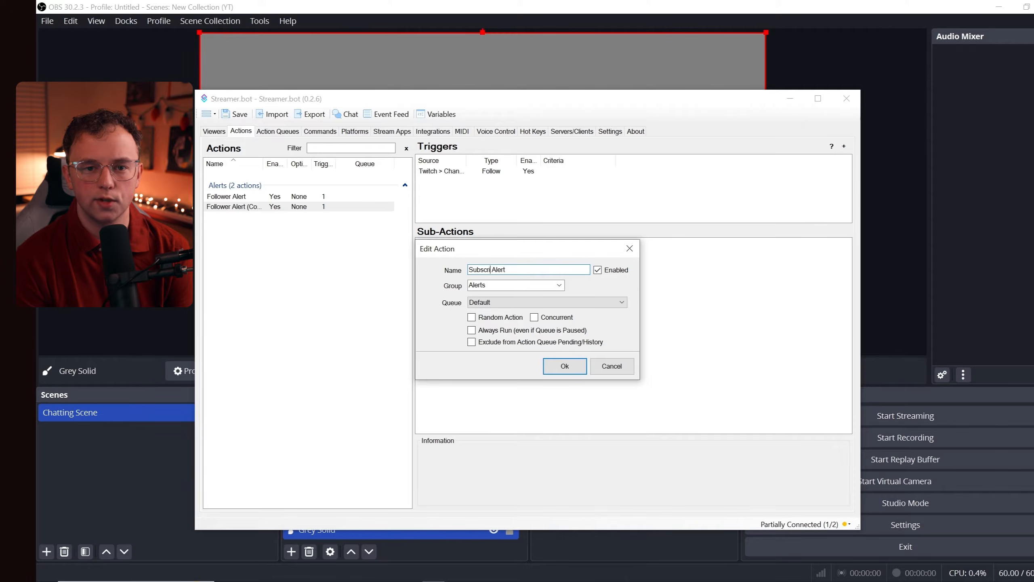
text(bscriber)
click(564, 366)
- Replace the Subscriber Alert action's Follow trigger with a Twitch Subscription trigger, keeping its default criteria
click(525, 170)
right_click(526, 168)
click(533, 228)
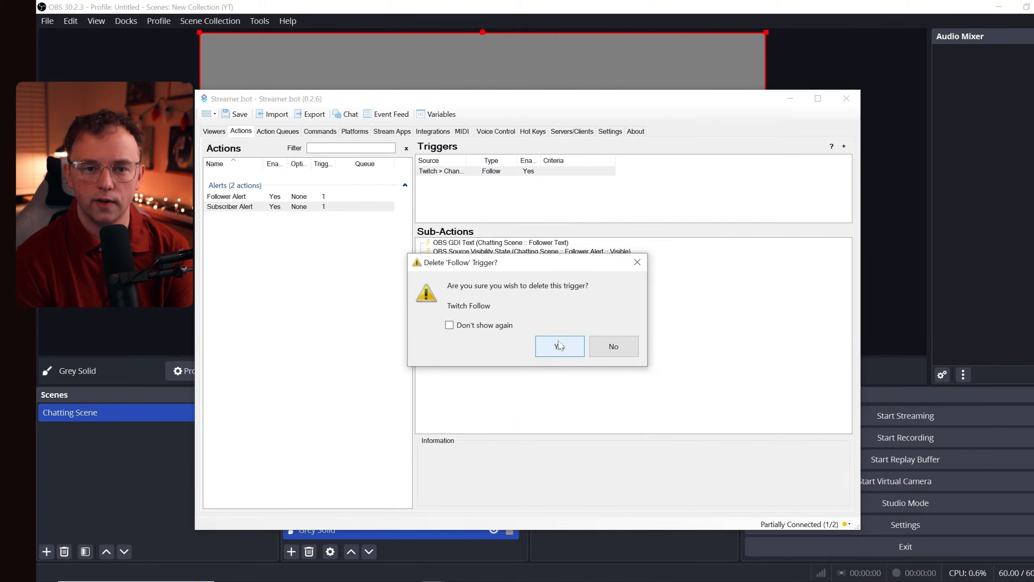
click(560, 346)
right_click(466, 175)
mouse_move(529, 342)
mouse_move(635, 563)
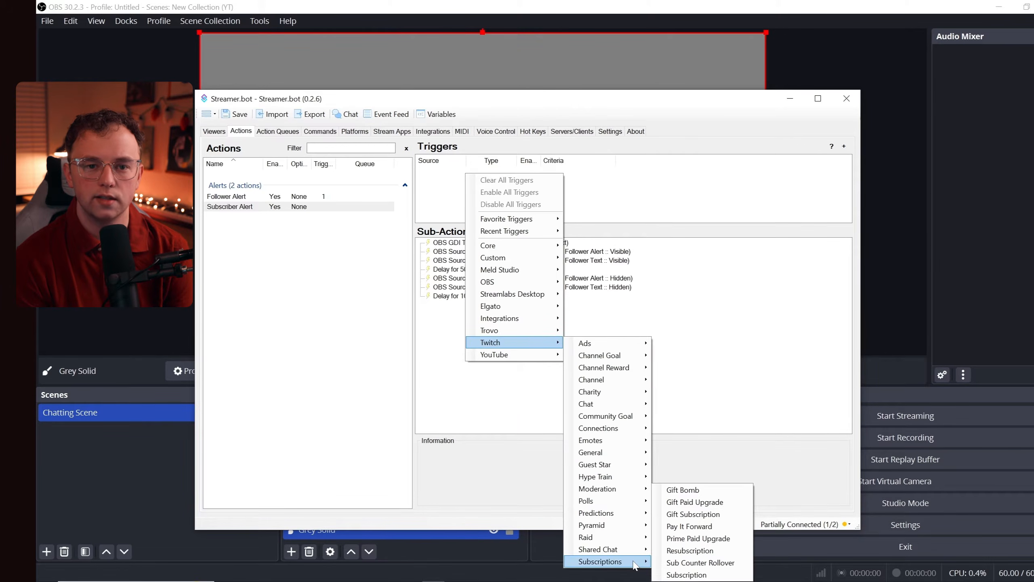
click(687, 574)
click(547, 328)
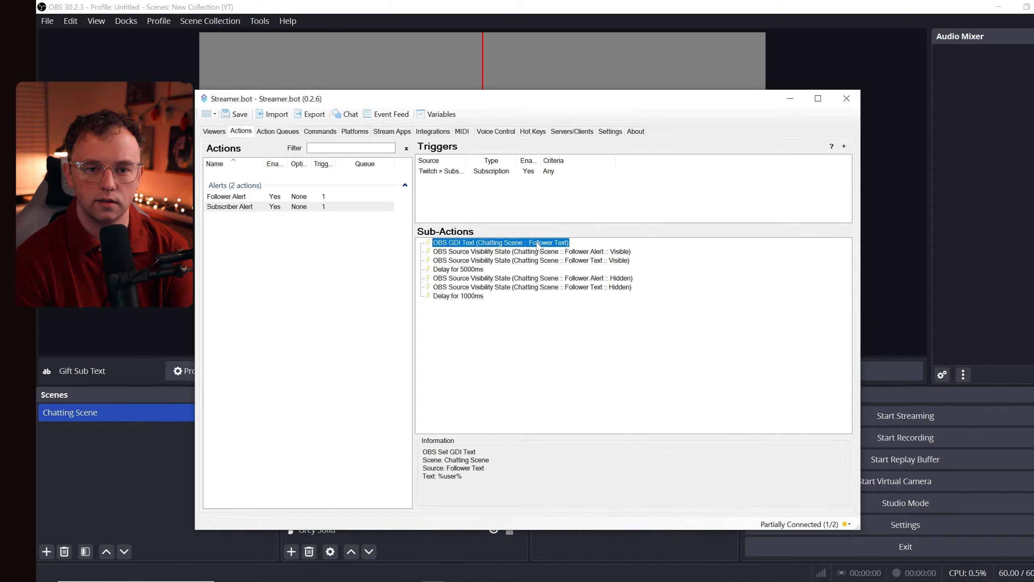
- Retarget the Subscriber Alert action's GDI text to Subscriber Text and its two Visible sub-actions to Subscriber Alert and Subscriber Text
double_click(509, 242)
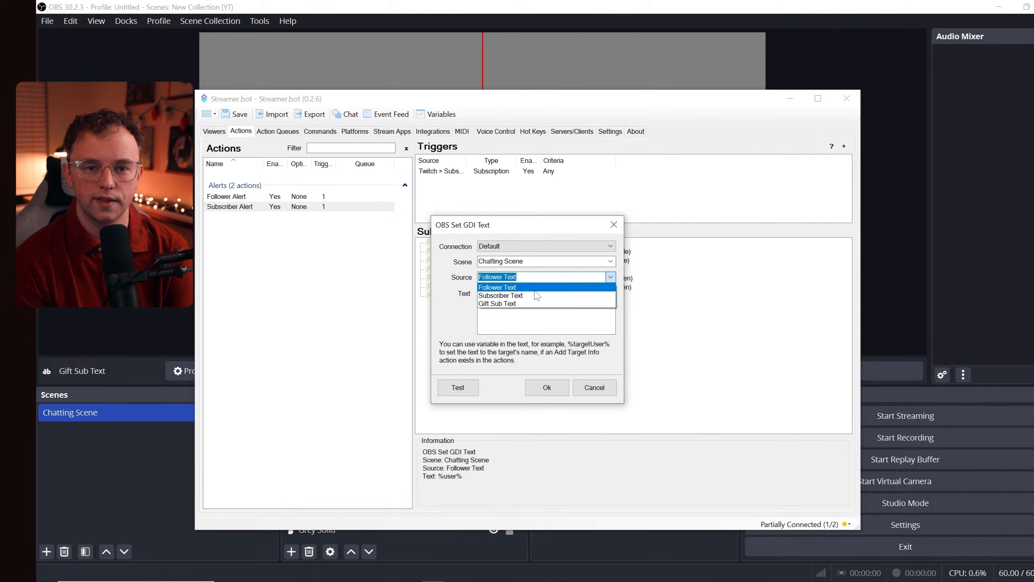
click(548, 387)
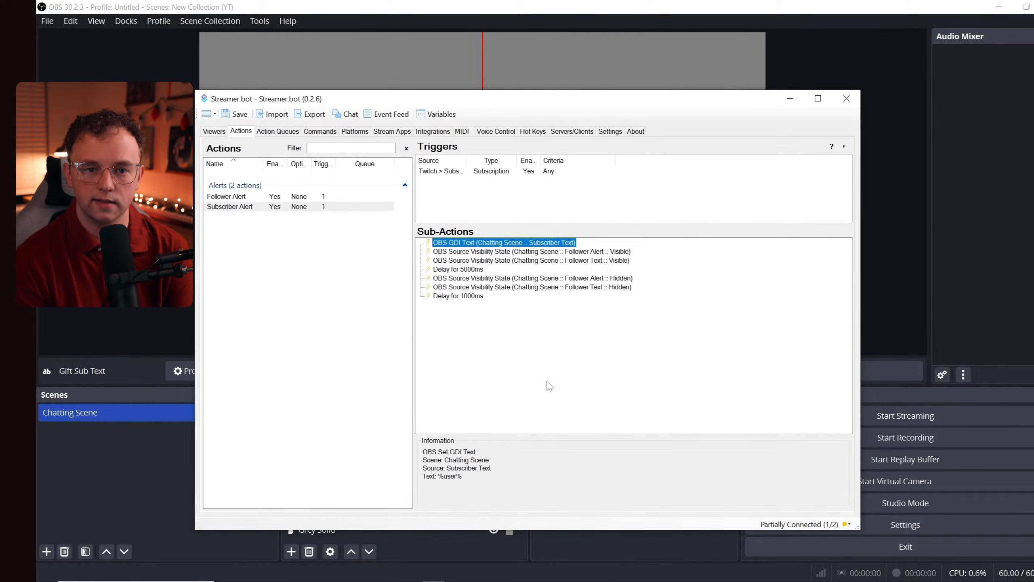
double_click(552, 251)
click(610, 313)
click(564, 356)
click(549, 355)
double_click(550, 261)
click(610, 313)
click(564, 366)
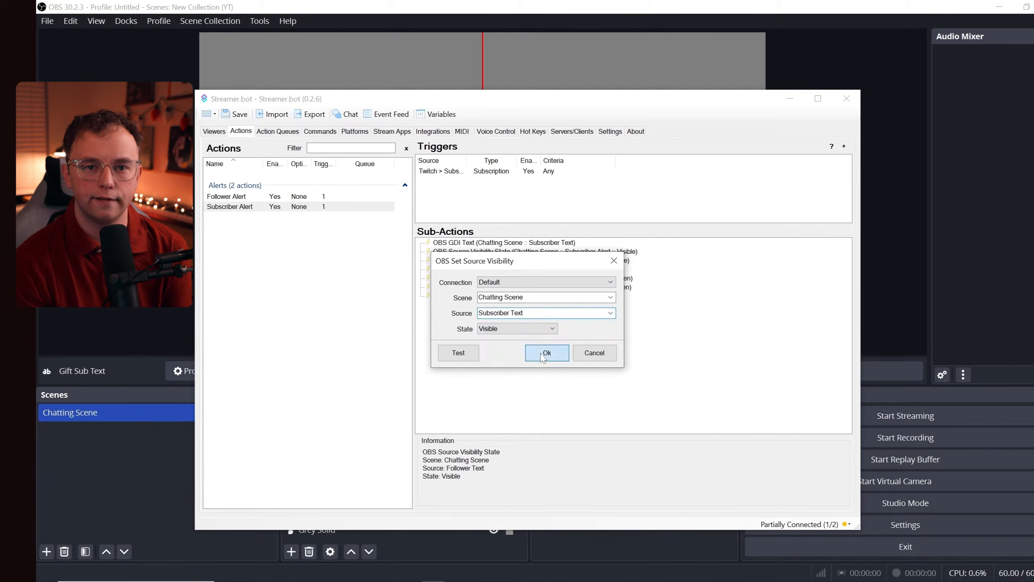
click(546, 352)
- Change the sources of the two Hidden visibility sub-actions to Subscriber Alert and Subscriber Text
double_click(595, 279)
click(610, 313)
click(564, 355)
click(546, 352)
double_click(613, 288)
click(547, 354)
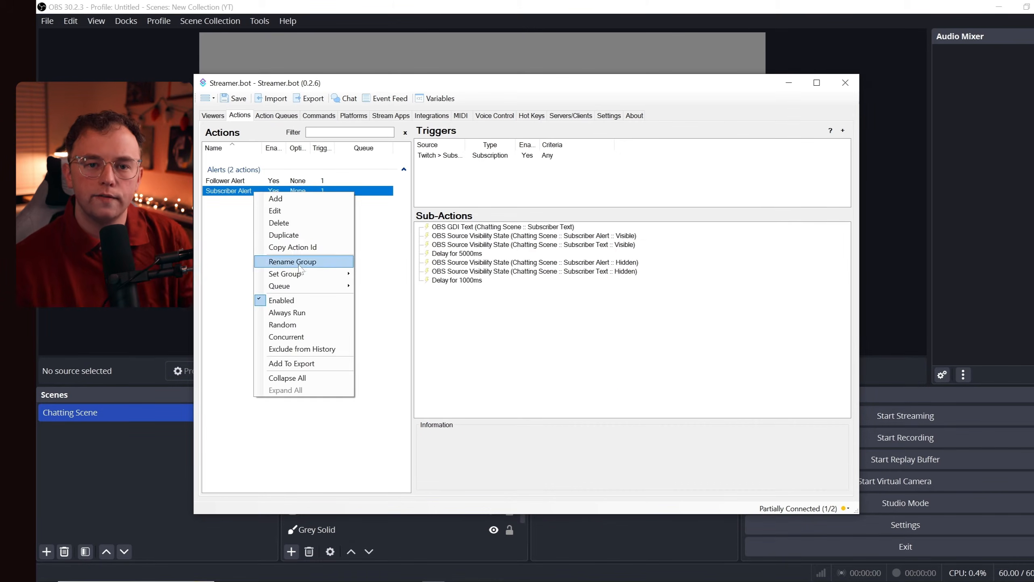
- Duplicate the Subscriber Alert action and rename the copy as Gift Sub Alert
click(294, 244)
right_click(266, 201)
click(286, 220)
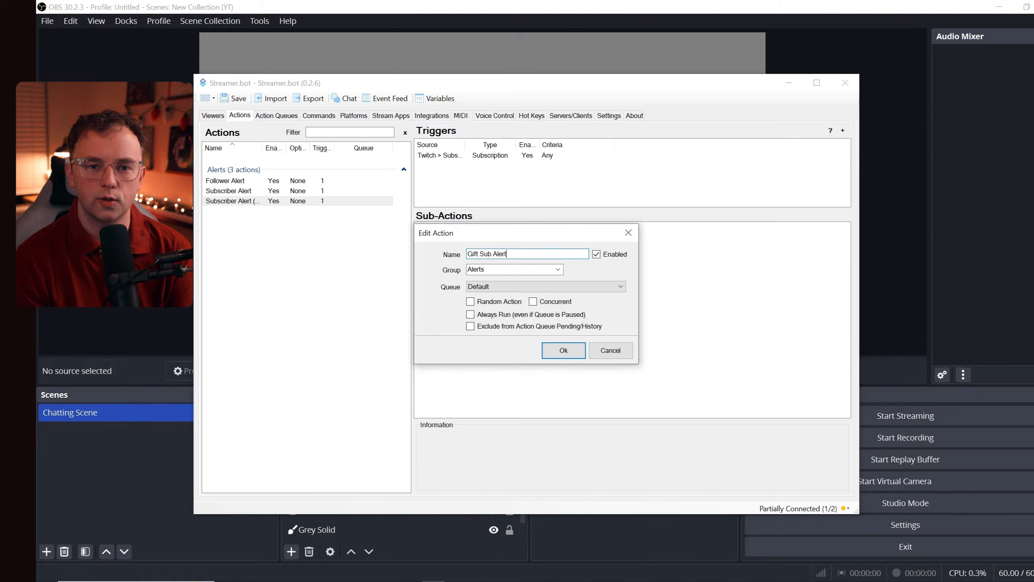
key(Return)
- Replace the Gift Sub Alert action's Subscription trigger with a Twitch Gift Subscription trigger covering all tiers and months gifted
right_click(487, 155)
click(501, 225)
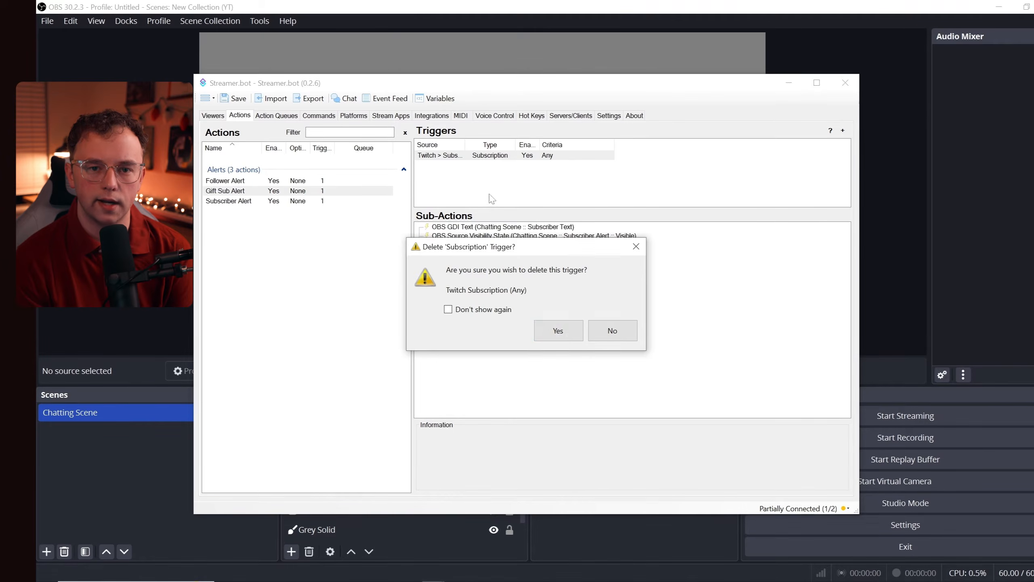
click(563, 333)
right_click(438, 162)
mouse_move(505, 332)
mouse_move(581, 552)
click(663, 513)
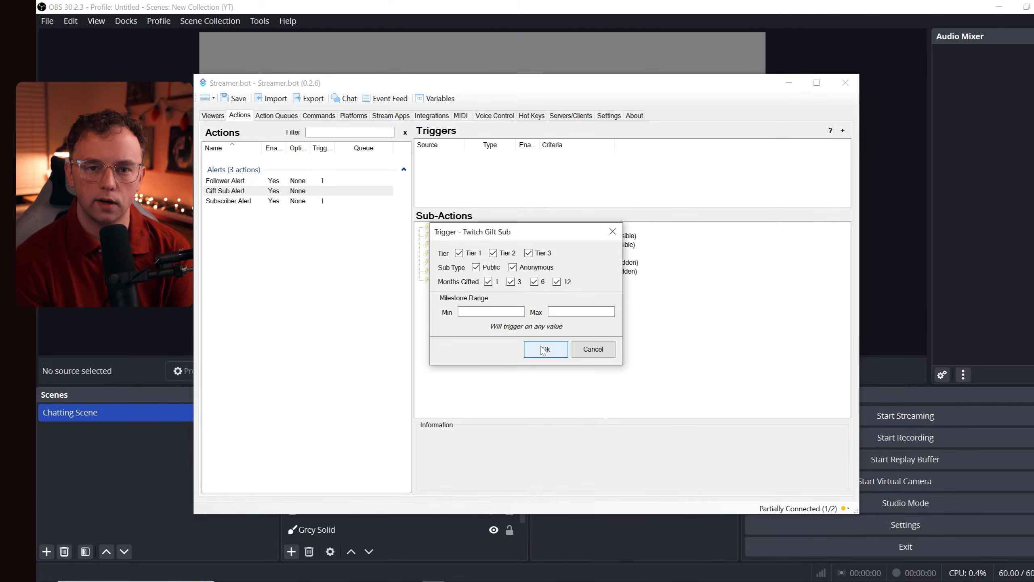
click(546, 350)
- Retarget the Gift Sub Alert action's GDI text to Gift Sub Text and its two Visible sub-actions to the gift sub alert and text sources
double_click(520, 228)
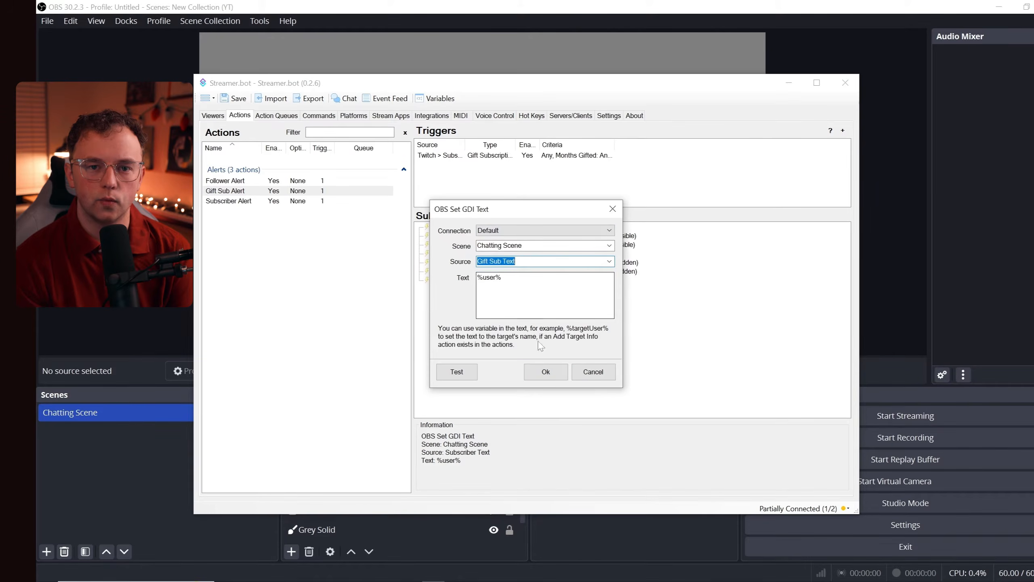
click(545, 371)
double_click(509, 236)
click(605, 296)
click(565, 347)
click(537, 338)
double_click(529, 245)
click(605, 296)
click(529, 365)
click(546, 336)
- Change the sources of the Gift Sub Alert action's two Hidden sub-actions to the gift sub alert and text sources
double_click(621, 262)
click(608, 296)
click(529, 355)
click(546, 336)
double_click(529, 271)
click(609, 296)
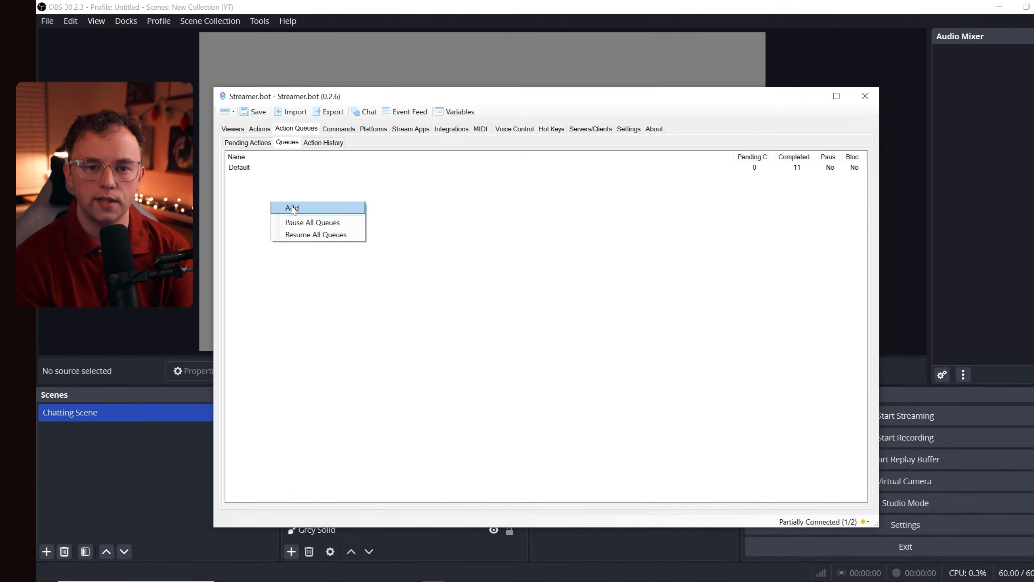
- Add an action queue named Alerts and assign the Follower Alert, Gift Sub Alert and Subscriber Alert actions to it
click(292, 208)
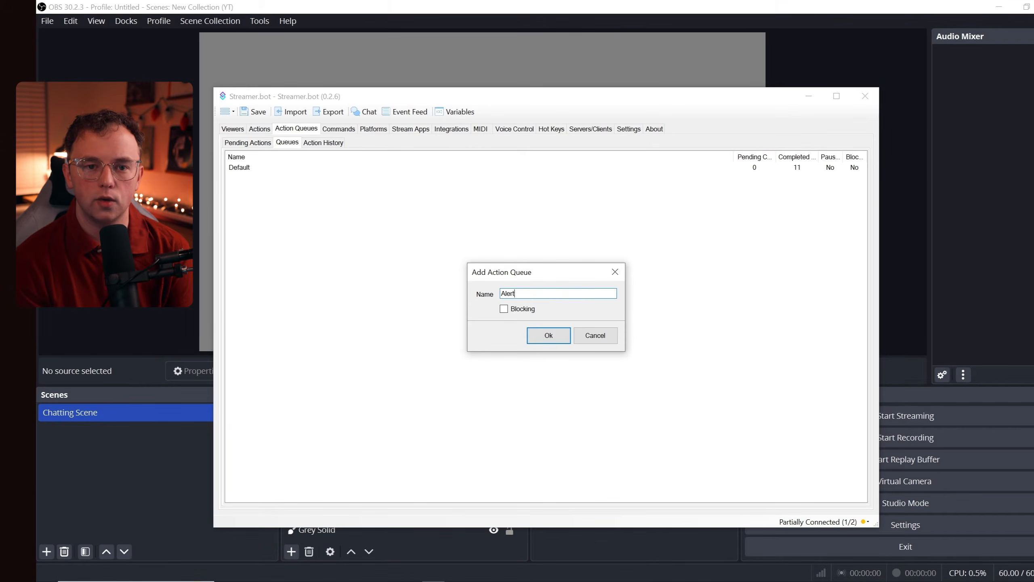
click(548, 335)
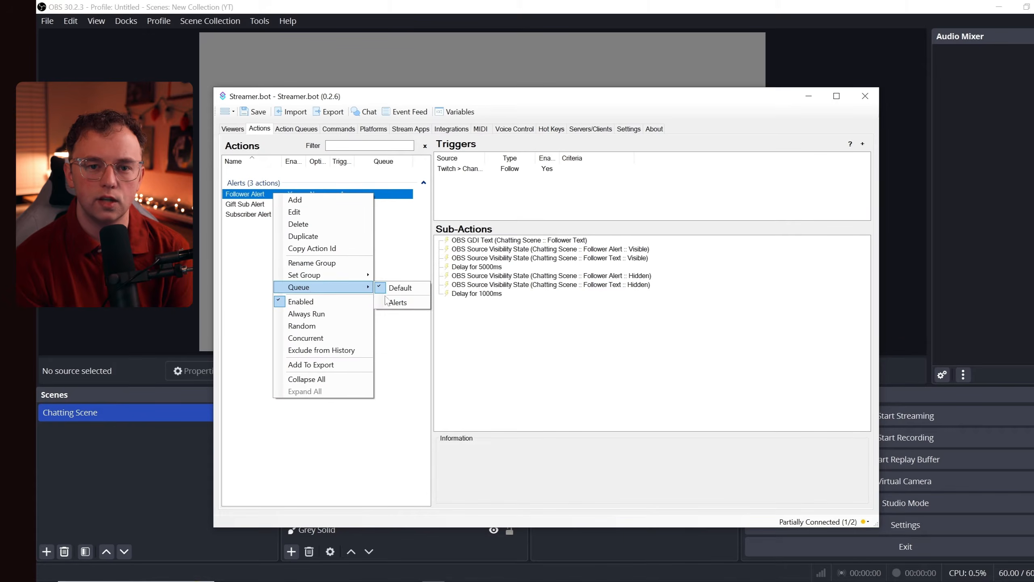
click(412, 303)
right_click(289, 204)
mouse_move(341, 299)
click(412, 312)
right_click(311, 215)
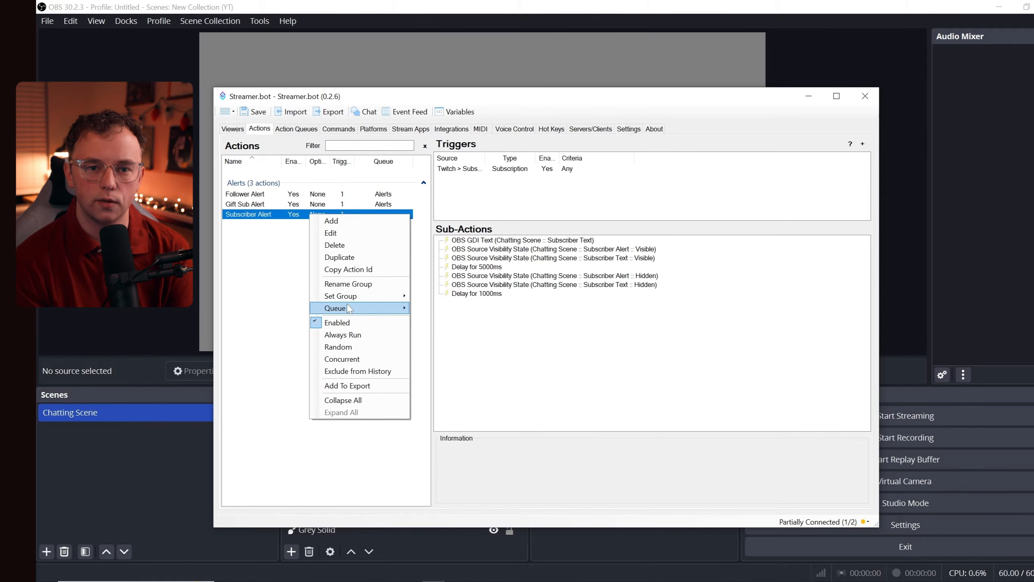
click(420, 324)
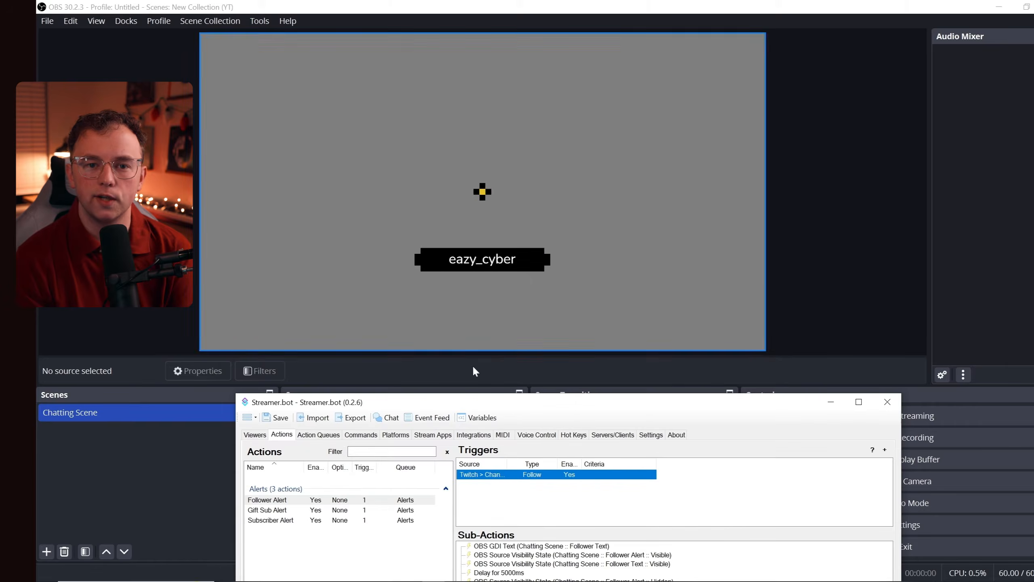
- Test the triggers of the Gift Sub Alert and Subscriber Alert actions to preview their alerts in OBS
click(267, 509)
right_click(468, 475)
click(507, 296)
click(270, 519)
right_click(477, 476)
click(508, 295)
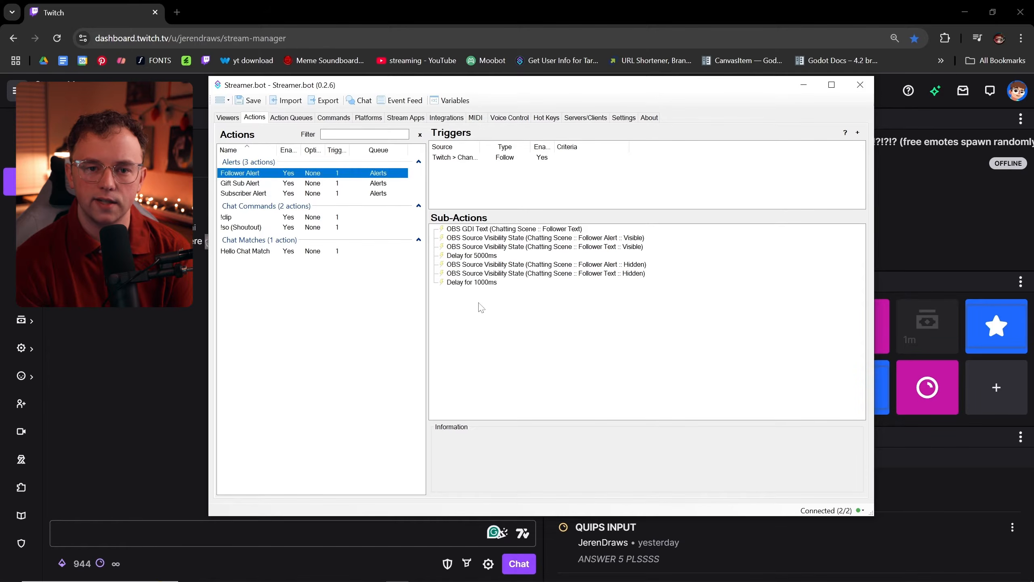
- Add a Play Sound sub-action to the Follower Alert action, using a sound file from the SOUND SAVES folder
right_click(479, 304)
mouse_move(529, 336)
mouse_move(623, 514)
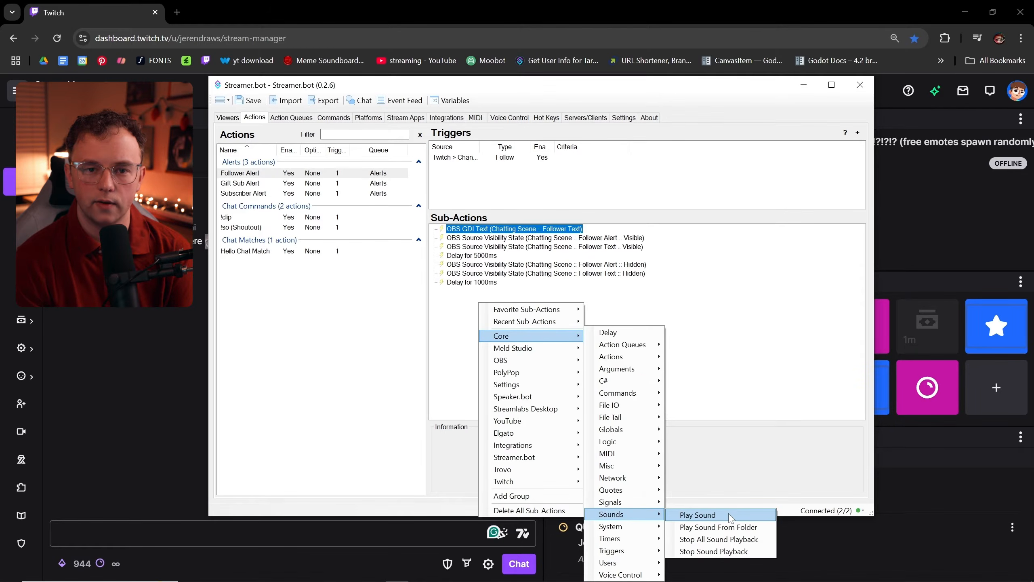
click(729, 516)
click(624, 294)
click(602, 332)
click(827, 550)
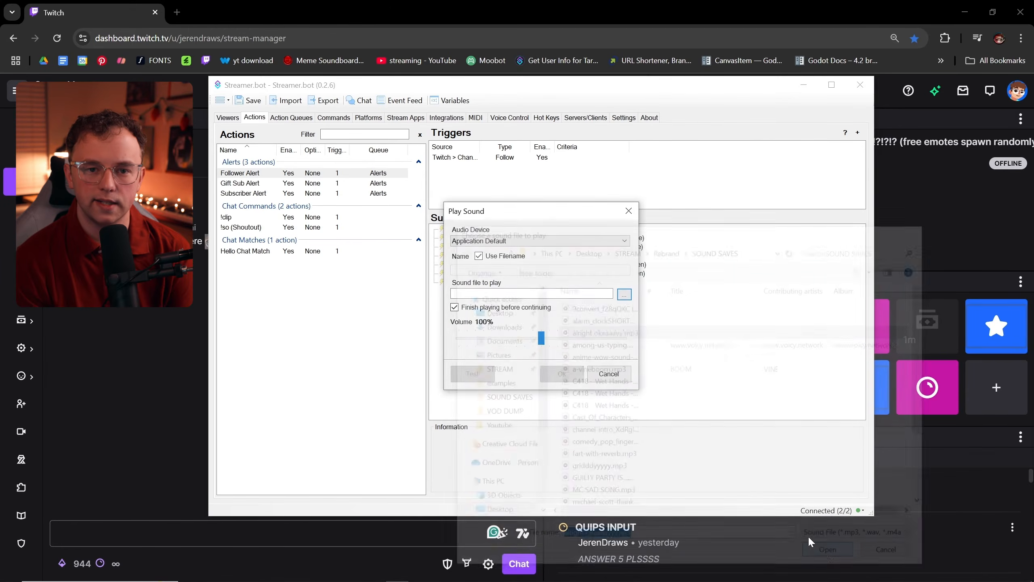
click(562, 373)
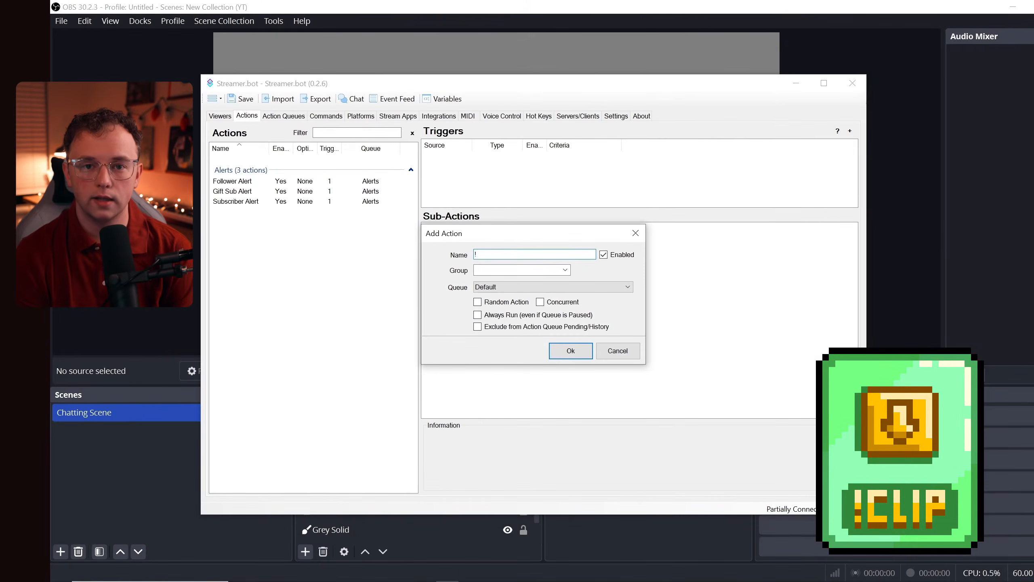
- Add a new action named !clip in a Chat Commands group
key(Tab)
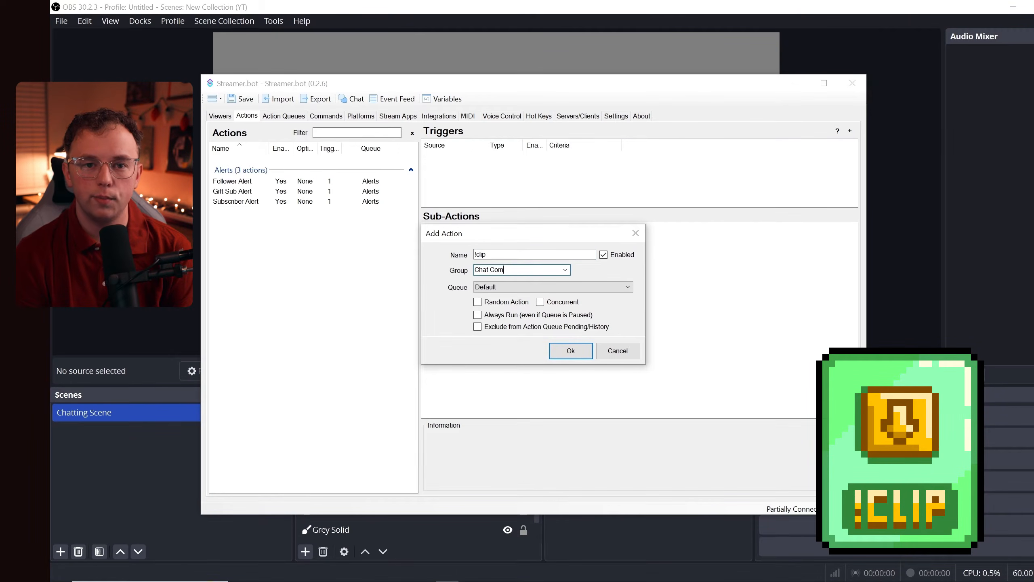
click(574, 351)
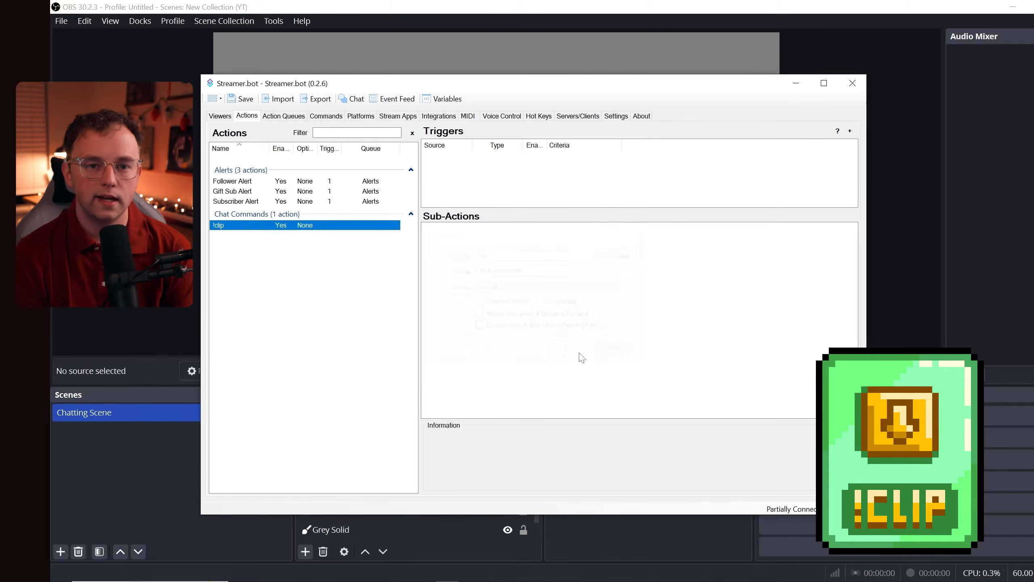
- Add a Command Triggered trigger to the !clip action and start a new command named !clip with the chat command !clip
right_click(453, 171)
mouse_move(505, 243)
mouse_move(611, 280)
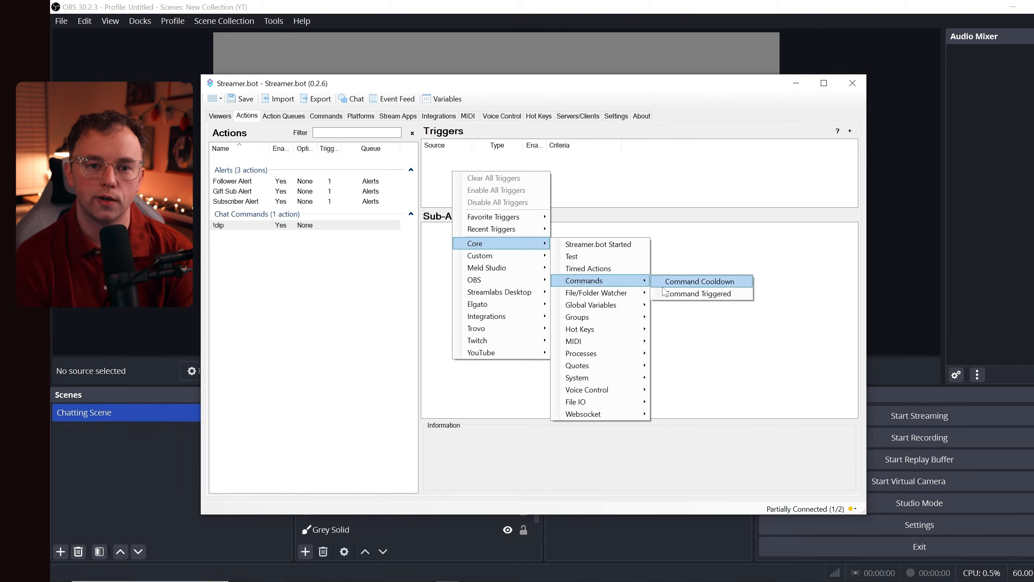
click(667, 293)
click(475, 320)
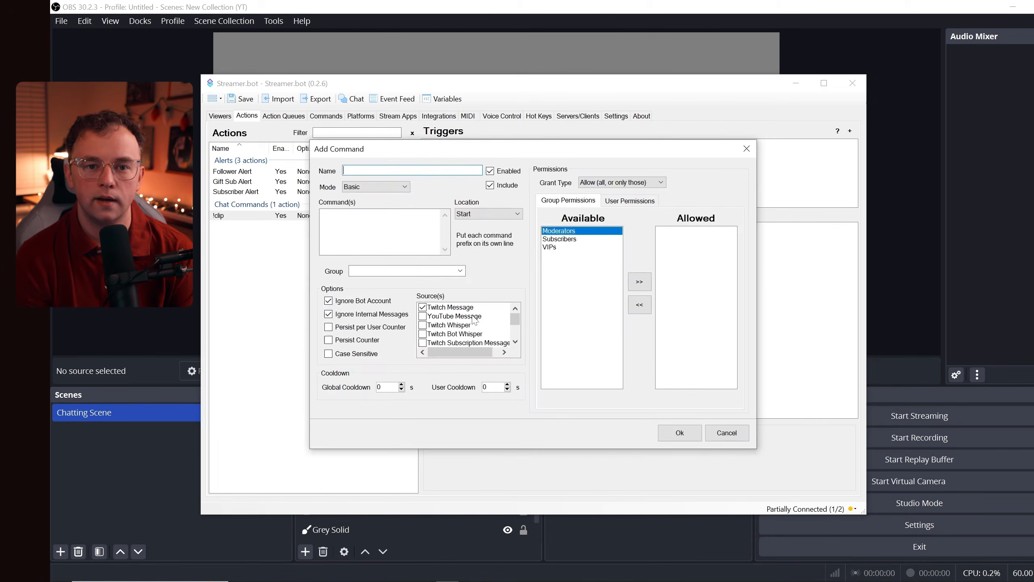
text(!clip)
key(Tab)
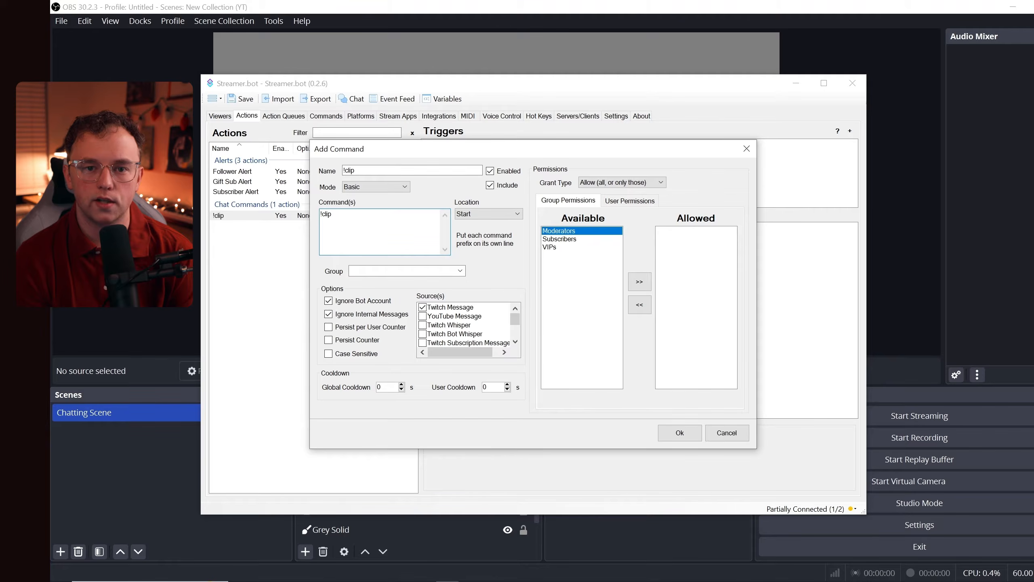
- Turn off Ignore Internal Messages, set a 10 s global cooldown and the Deny grant type, and save the !clip command
click(328, 314)
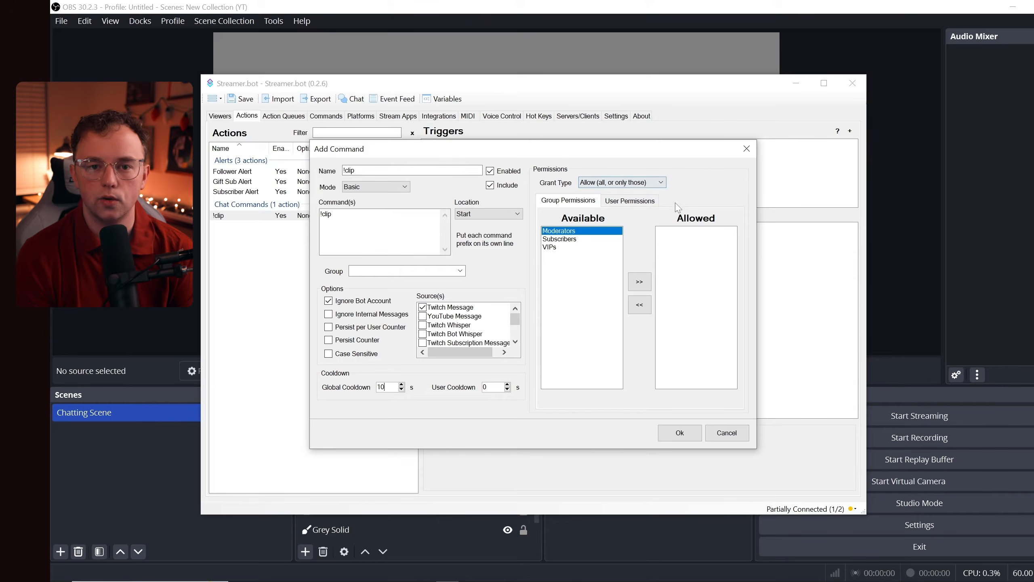
click(661, 183)
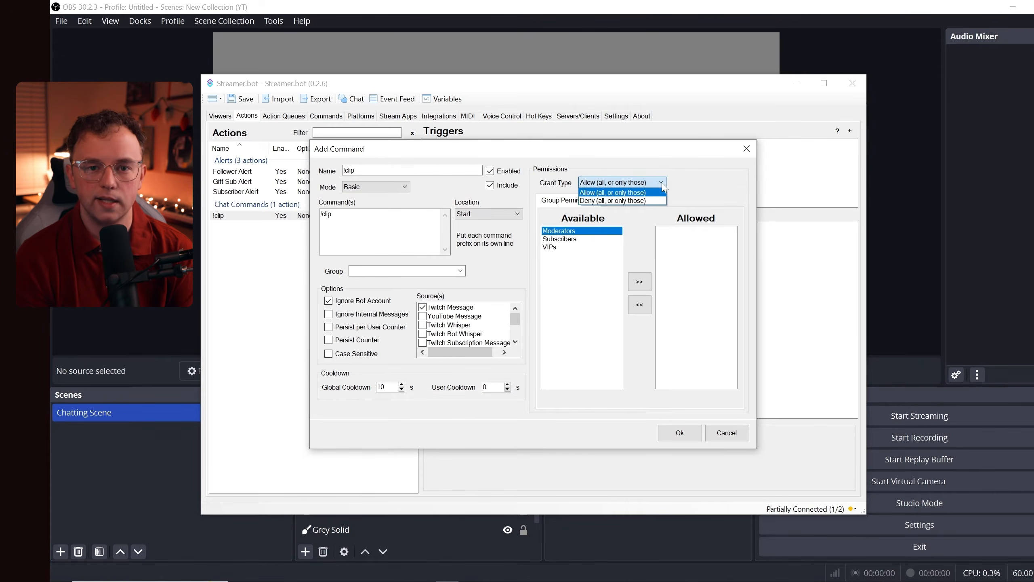
click(658, 193)
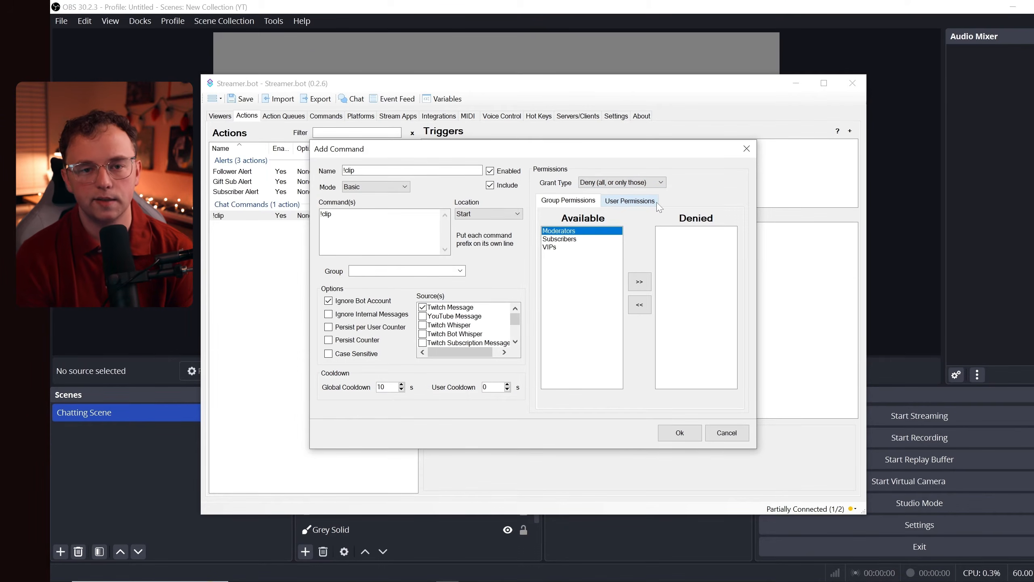
click(676, 433)
- Add a Twitch Create Clip sub-action to the !clip action
right_click(434, 234)
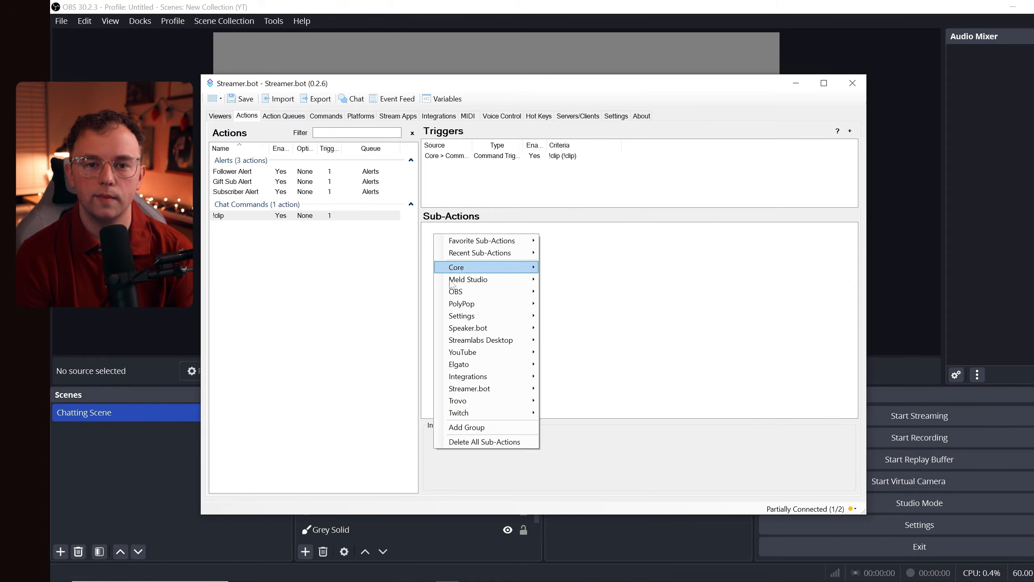
mouse_move(484, 411)
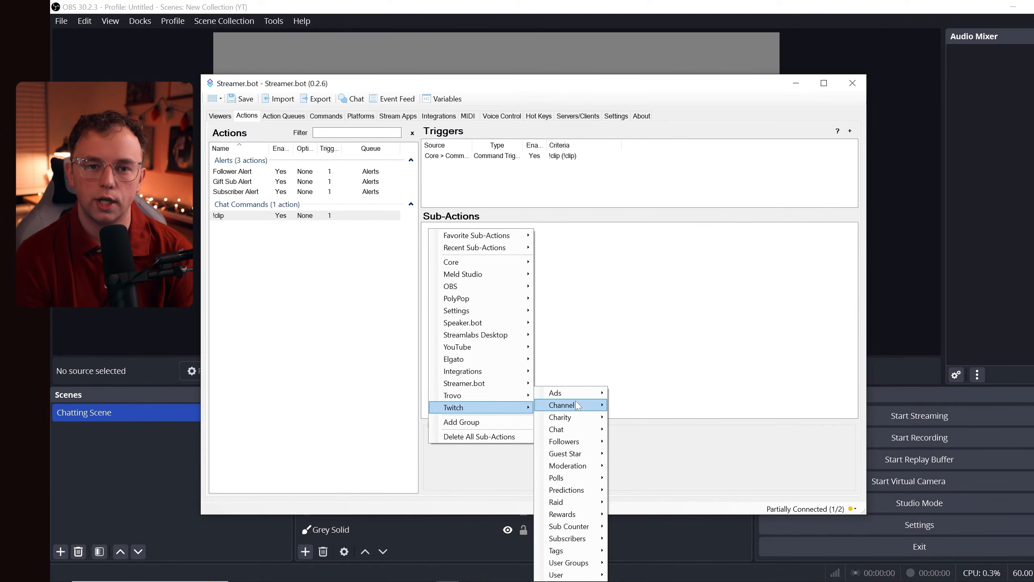
mouse_move(585, 407)
click(639, 418)
- Add a Twitch Reply To Message sub-action with the message "Clip successfully created! %createClipUrl%"
right_click(433, 240)
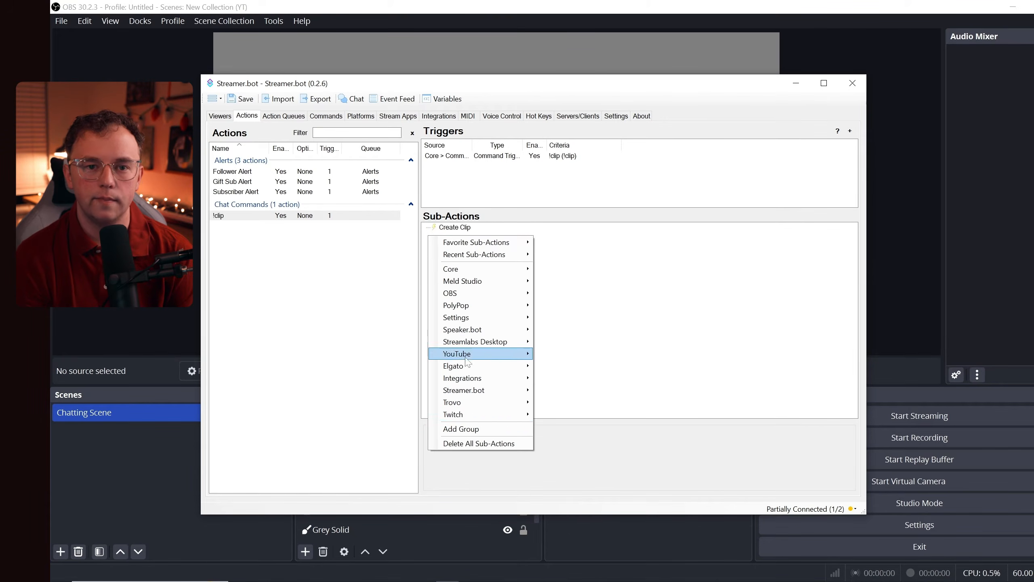
mouse_move(473, 419)
mouse_move(548, 429)
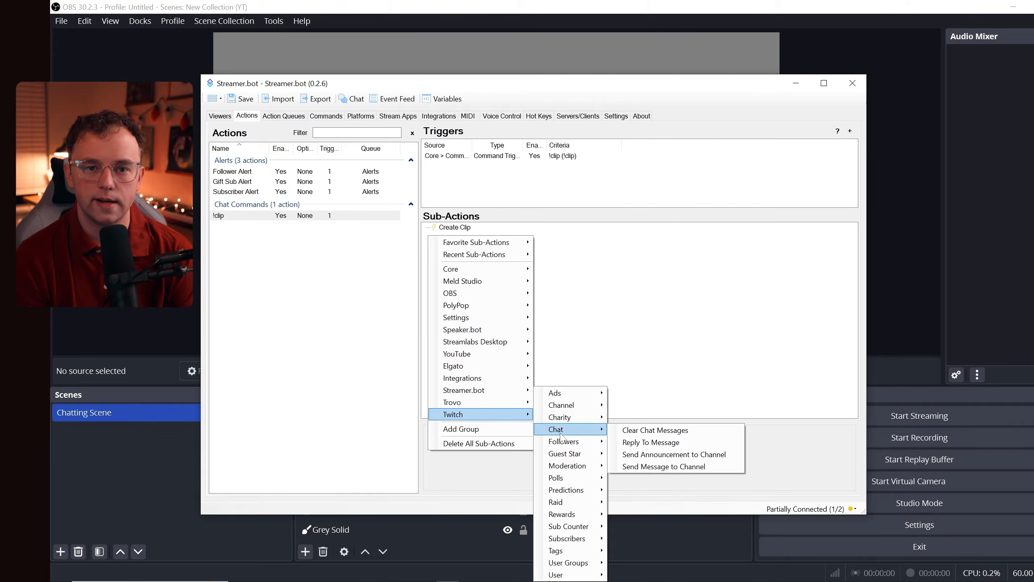
click(685, 445)
text(Clip successfully creat)
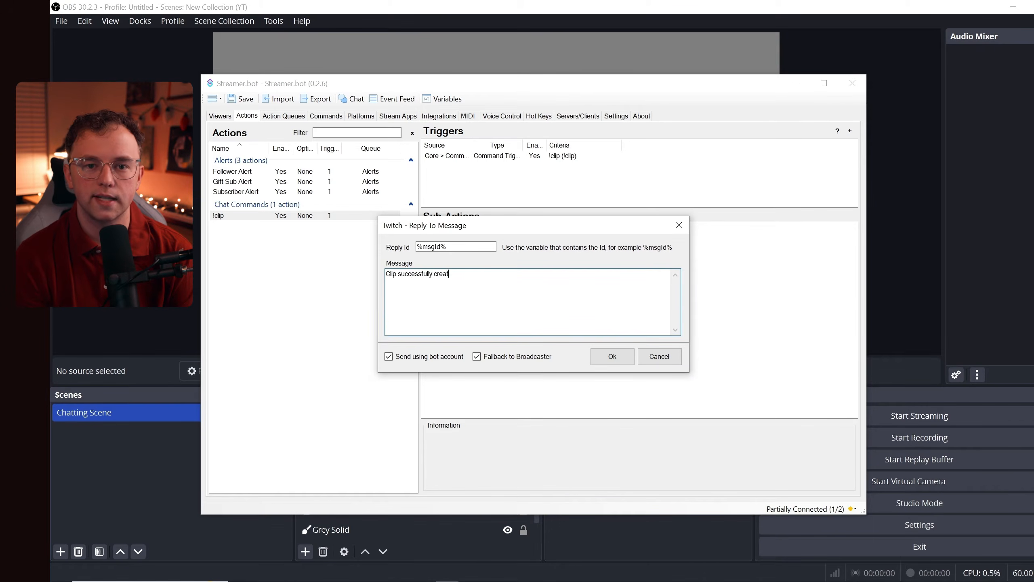
text(ed! %crt)
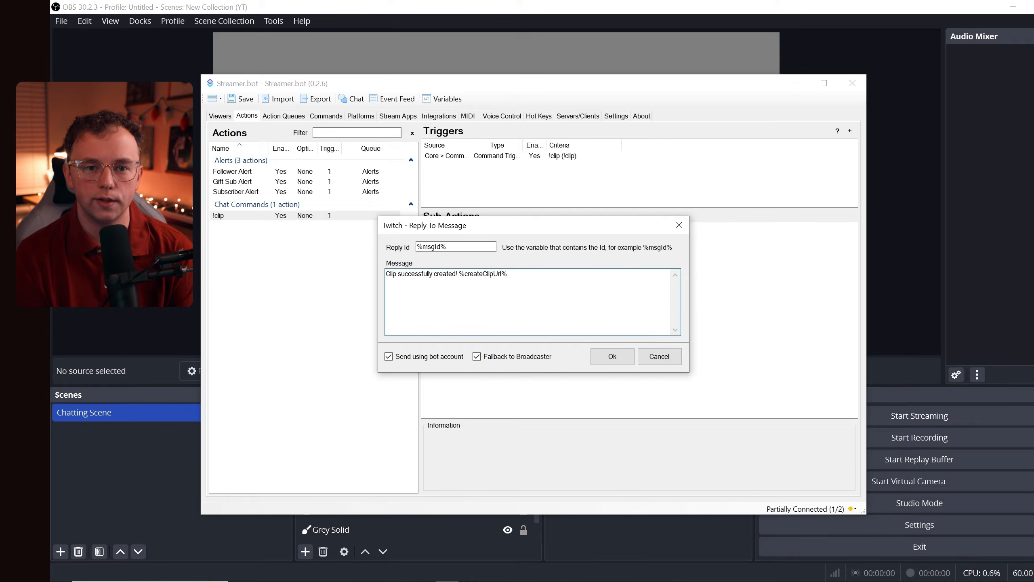
click(612, 356)
- Add a 3000 ms Delay sub-action after the Twitch reply
right_click(445, 256)
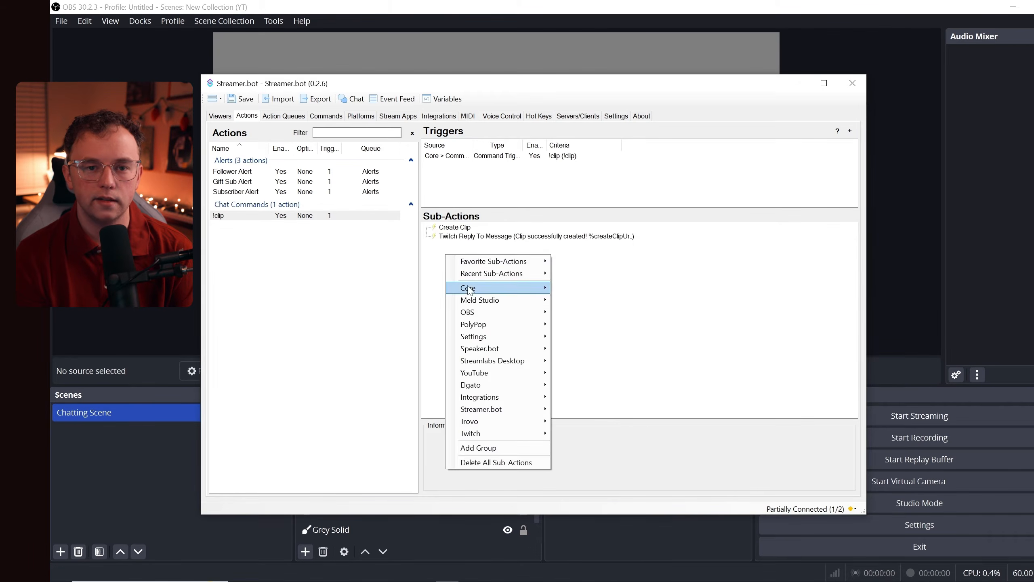
click(574, 289)
text(1000)
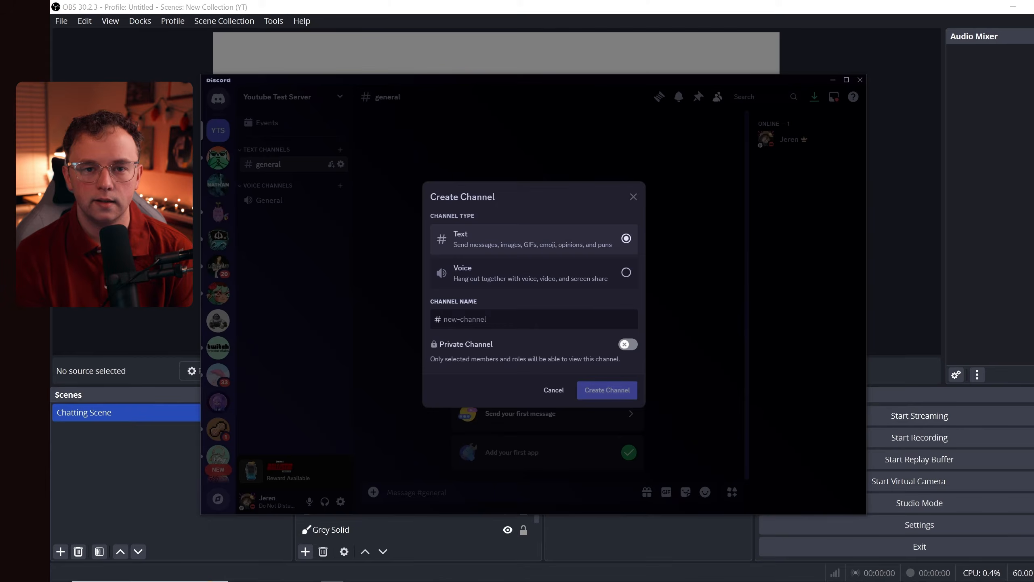
- In Discord, create a public text channel named stream-clips and open its channel settings
text(stream-clips)
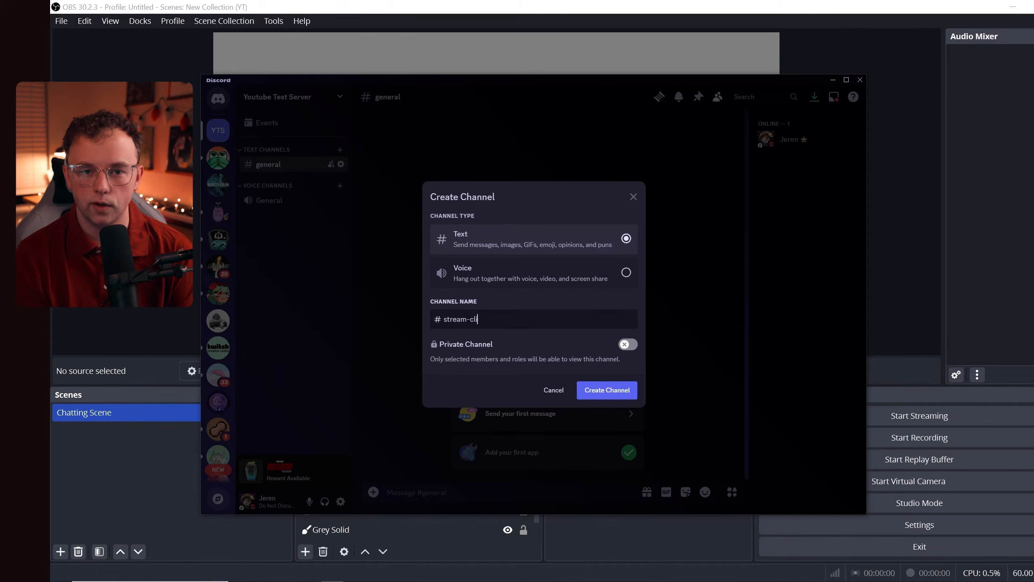
click(616, 391)
click(341, 151)
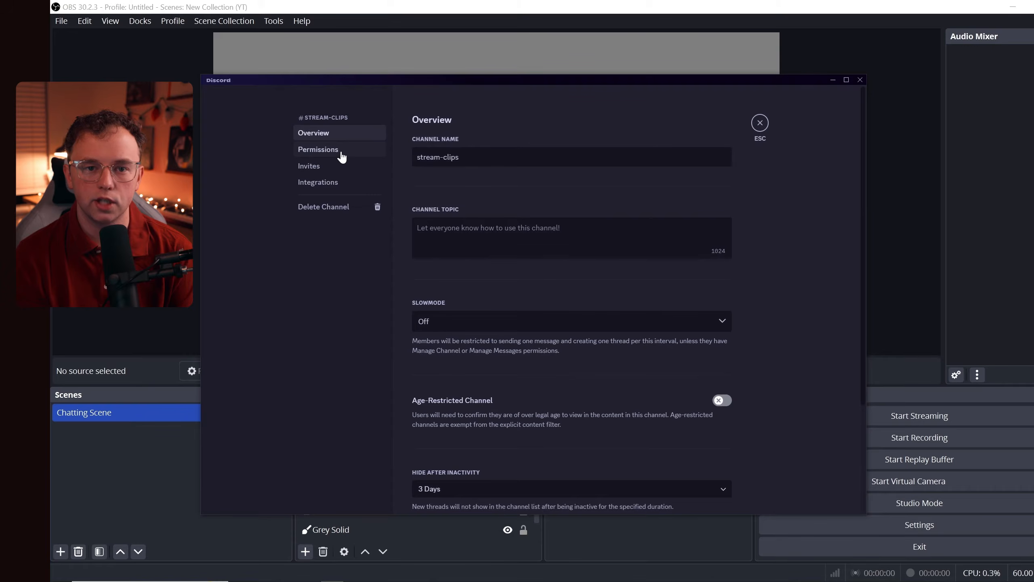
- Create a webhook for the stream-clips channel and copy its URL
click(340, 184)
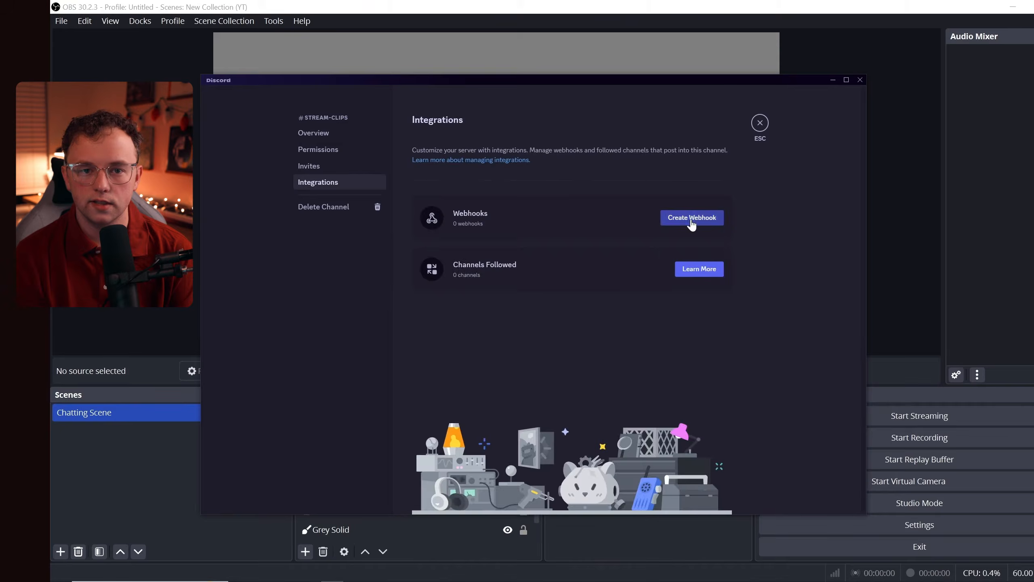
click(690, 219)
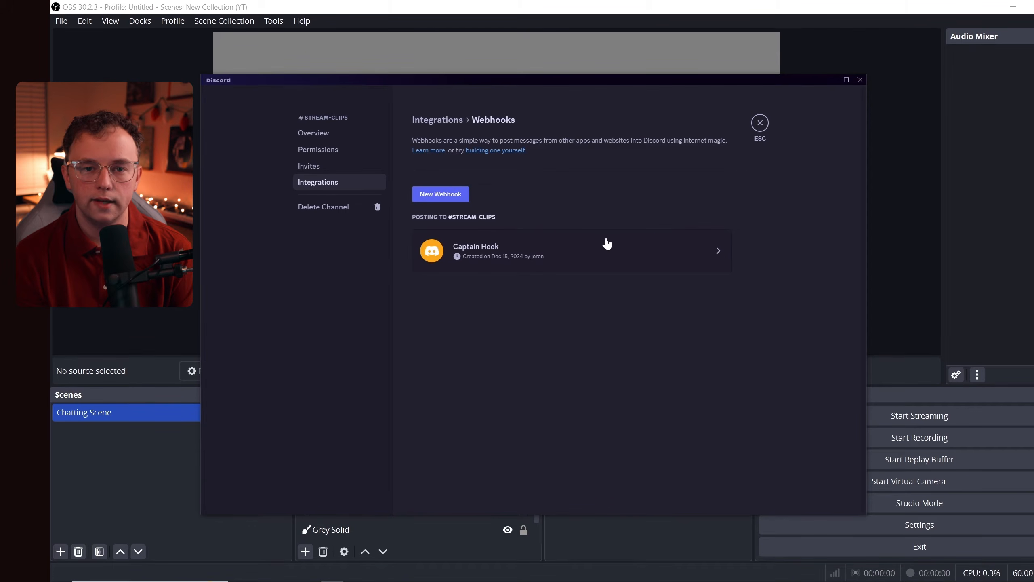
click(575, 250)
click(527, 350)
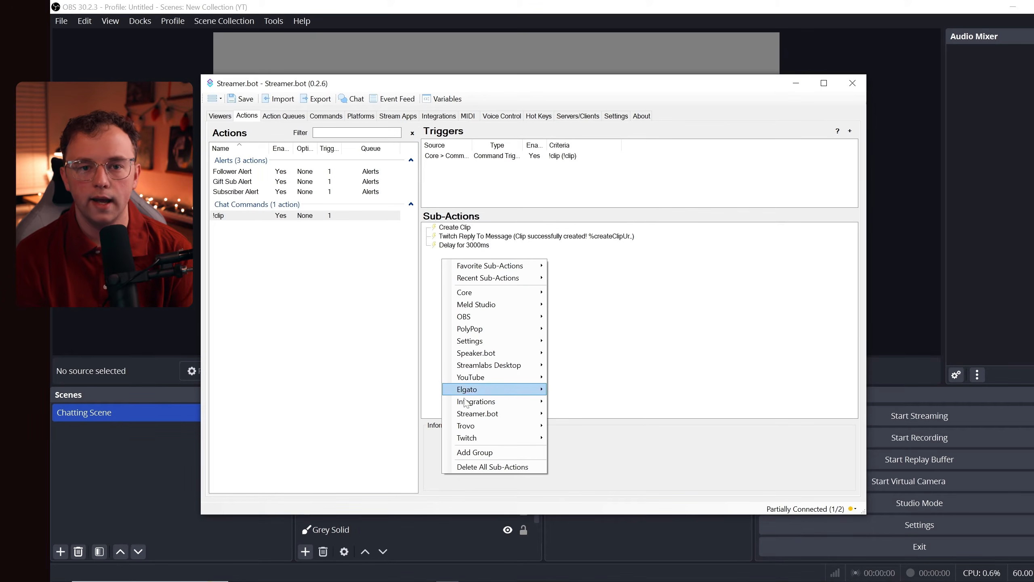
- In Streamer.bot, add a Discord Basic Webhook sub-action named Stream Clips Webhook with the username Stream Clips
mouse_move(466, 403)
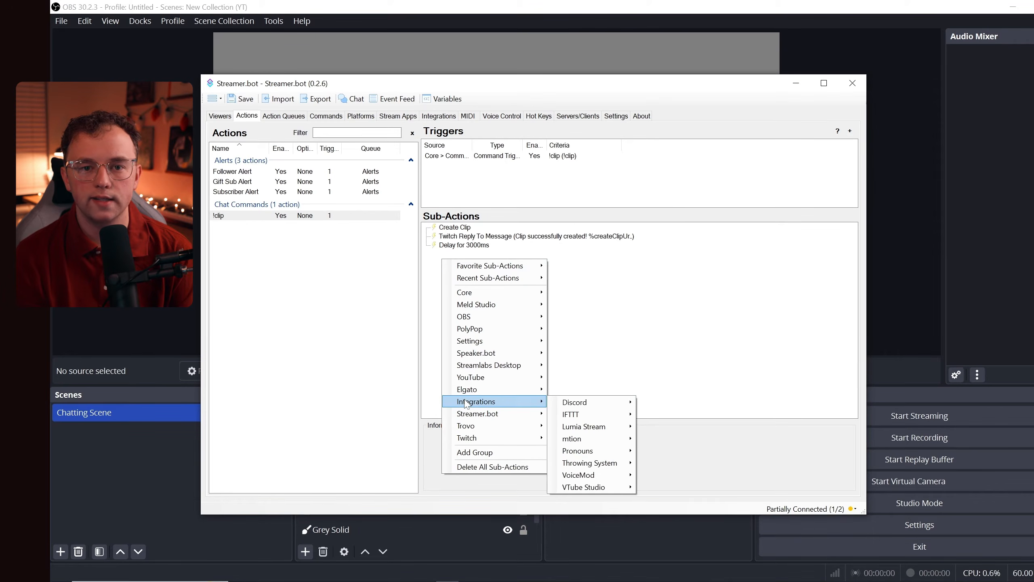
mouse_move(573, 404)
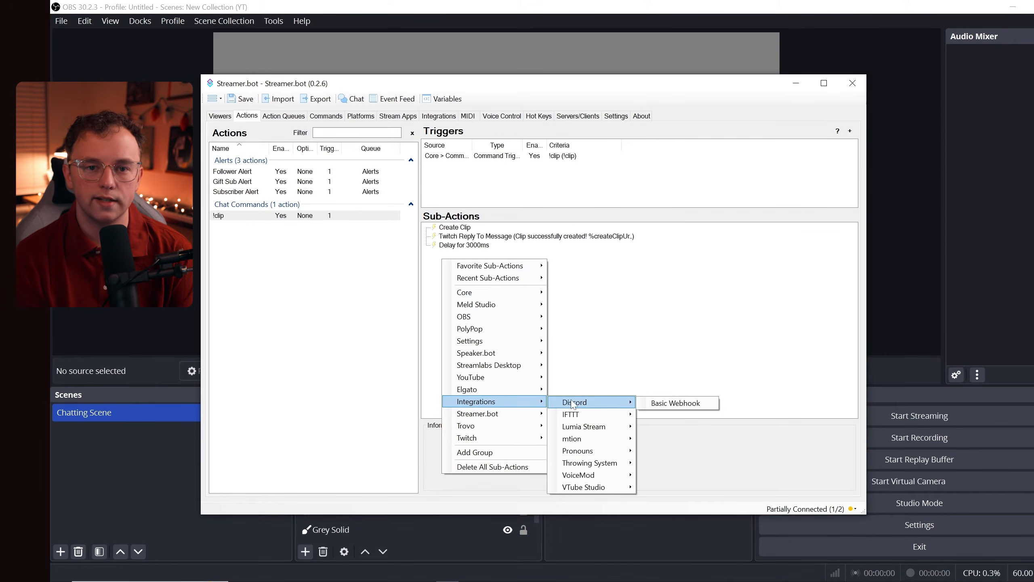
click(654, 403)
text(Stream Clips Webho)
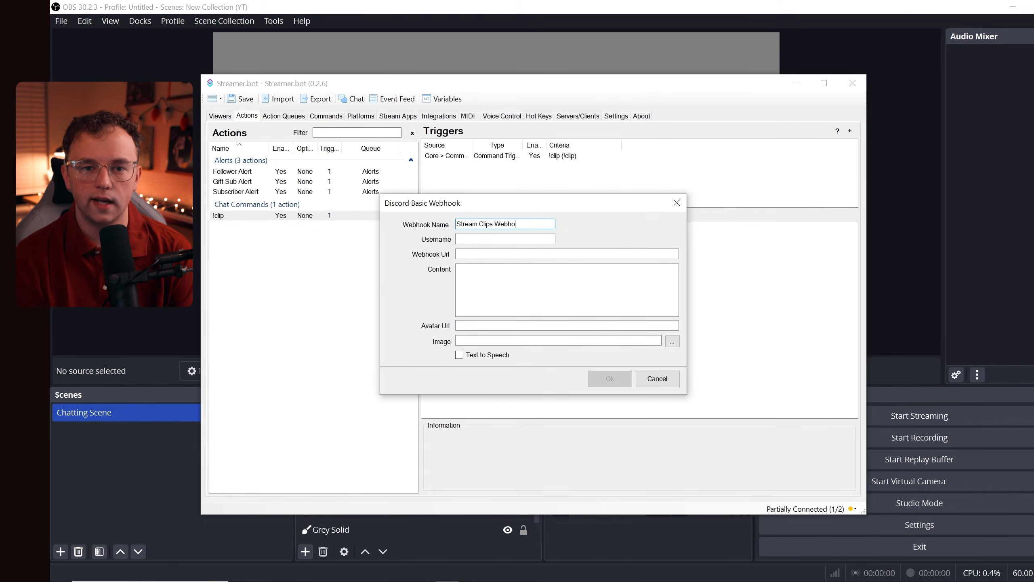
text(ok)
key(Tab)
text(Stream Clip)
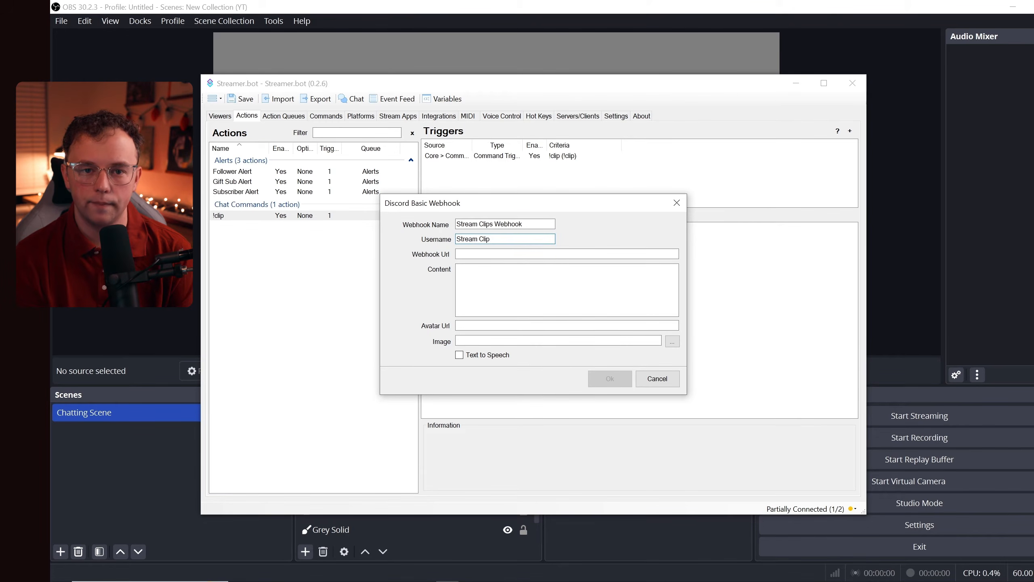
text(s)
- Paste the copied Discord webhook URL into the sub-action's Webhook Url field
key(Tab)
key(ctrl+v)
key(Tab)
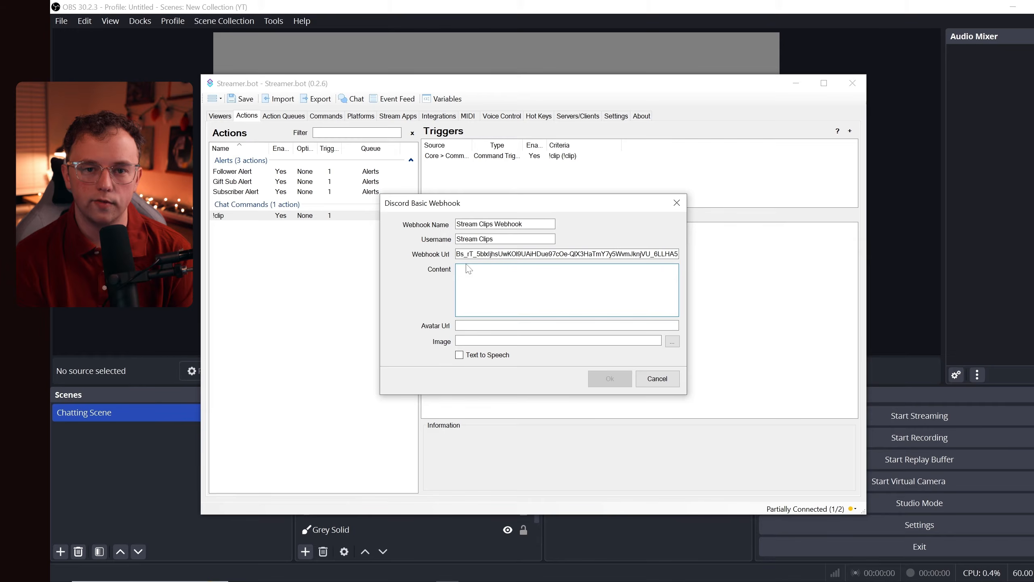
click(457, 254)
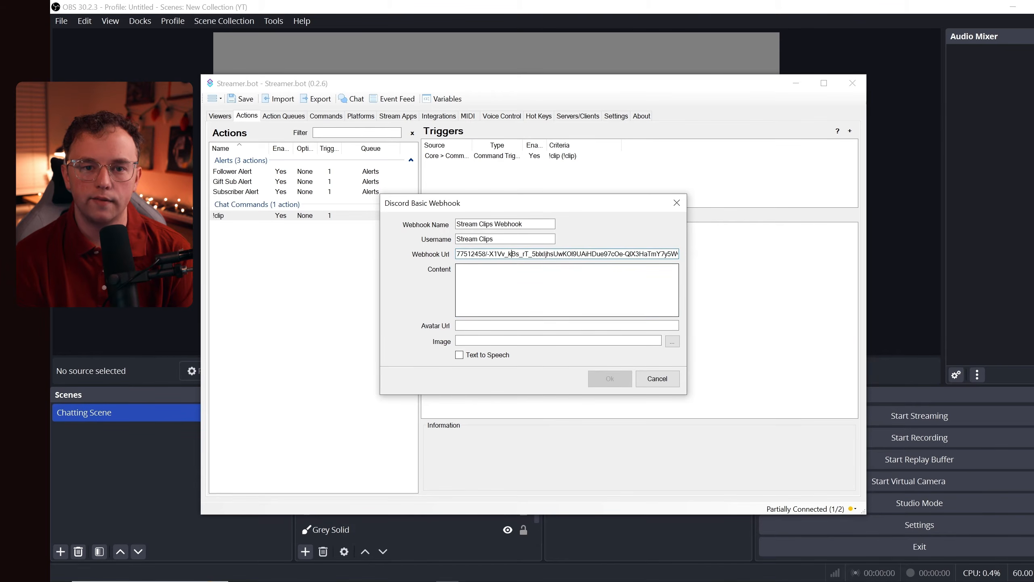
- Set the webhook's content to "New clip created by %user% ! %createClipUrl%"
click(461, 269)
text(New clip created by)
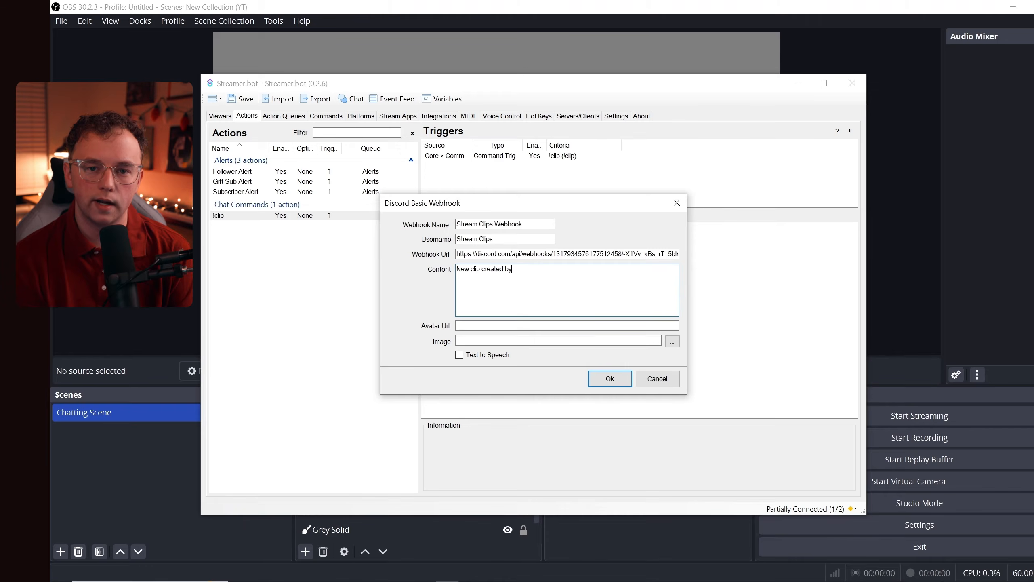
text( %user% ! %crea)
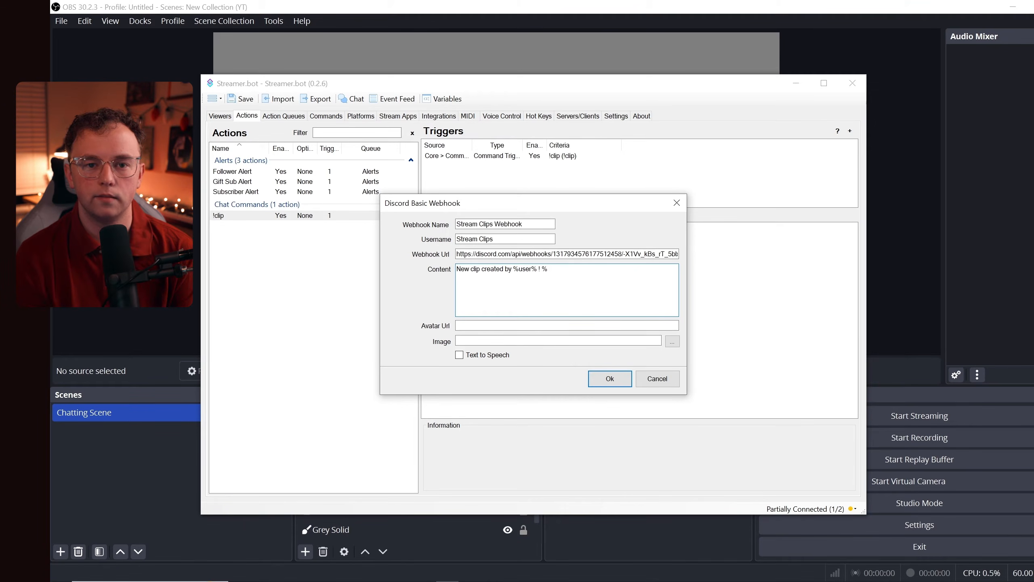
text(teClipUr)
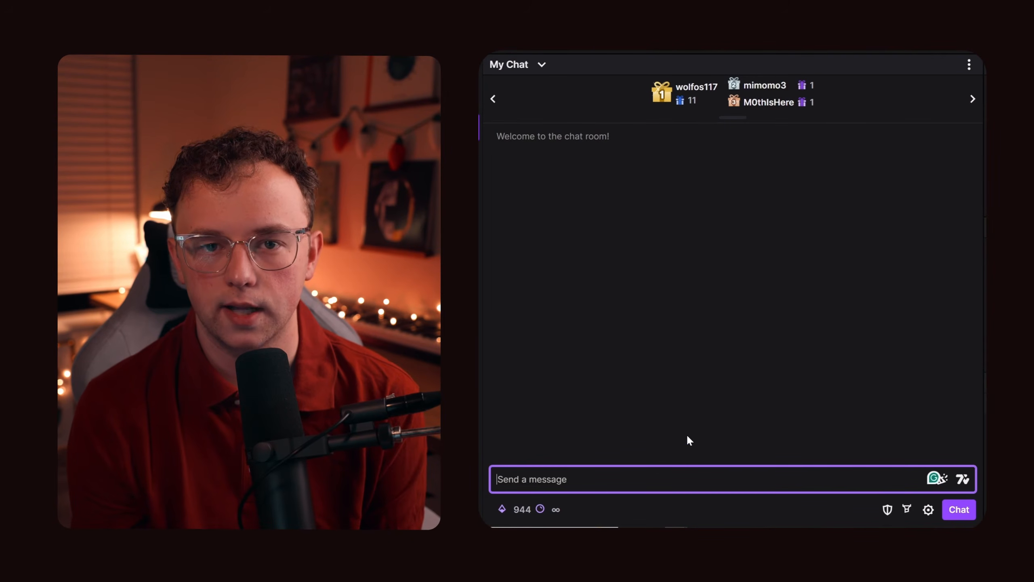
- Send !clip in the Twitch chat to test the command
text(!clip)
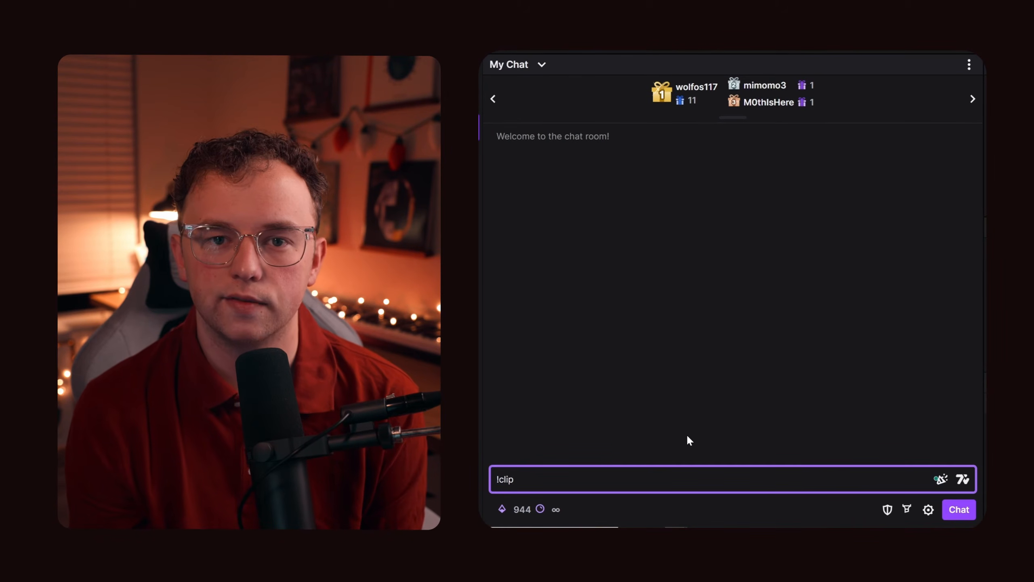
click(971, 514)
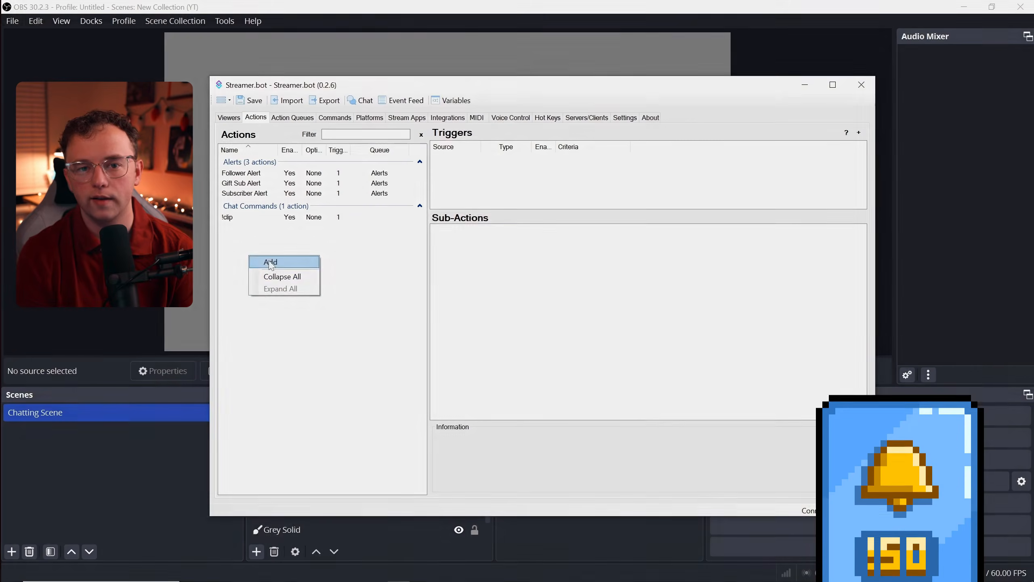
- Back in Streamer.bot, add a new action named !so (Shoutout) in the Chat Commands group
click(271, 262)
text(!so)
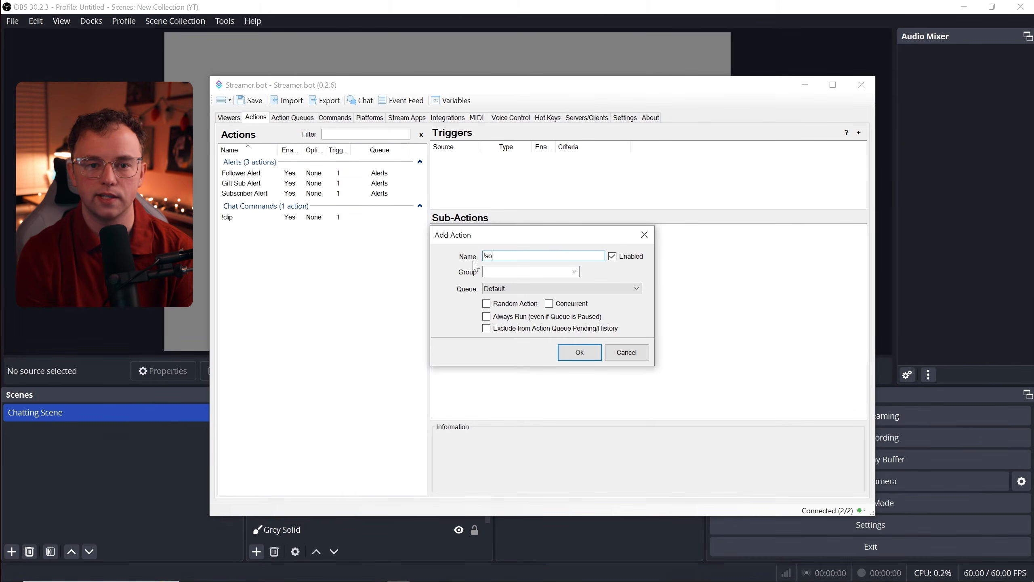
text( (Shoutout))
click(574, 271)
click(541, 287)
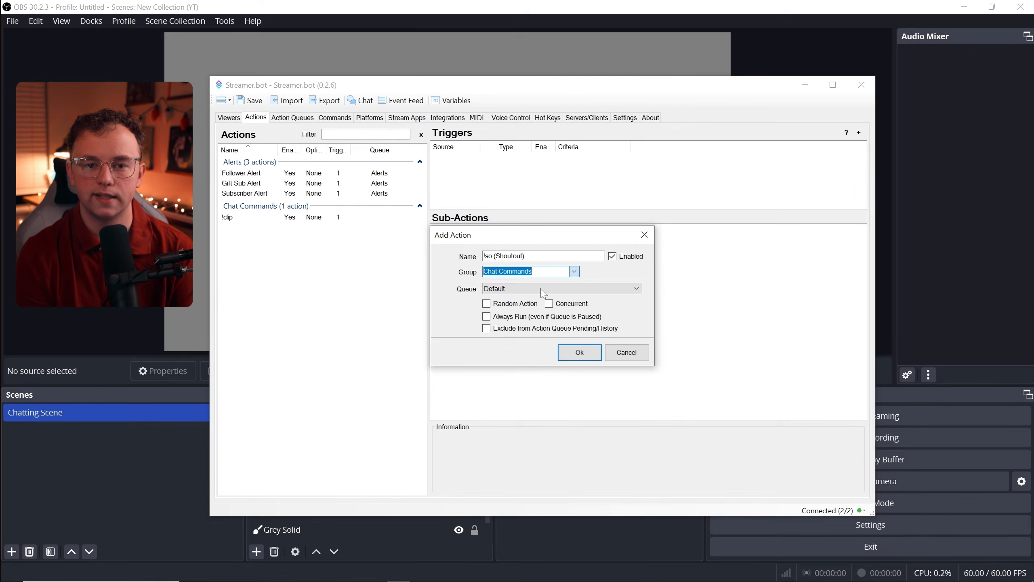
click(579, 352)
- Give the action a Command Triggered trigger and create a !so command for it with a 5-second global cooldown
right_click(467, 167)
mouse_move(510, 237)
mouse_move(628, 275)
click(692, 288)
click(492, 314)
text(!so)
key(Tab)
text(!)
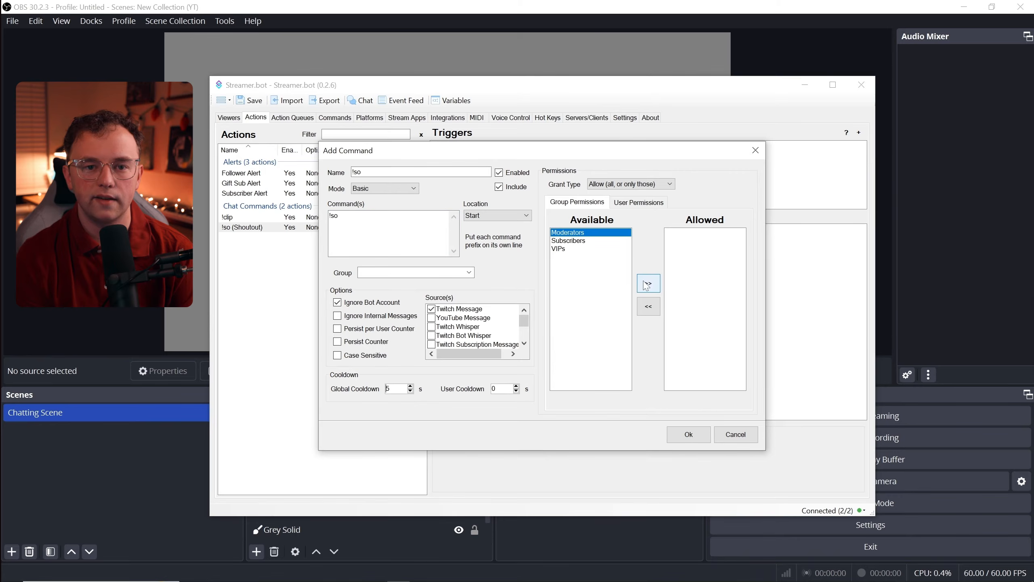
- Restrict the !so command to the Moderators group and save the command trigger
click(648, 283)
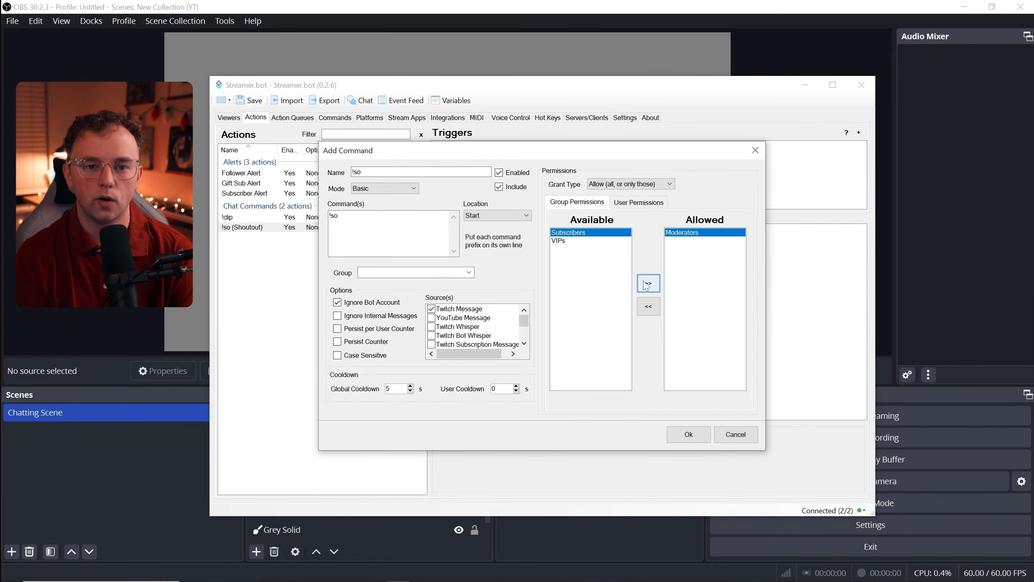
click(689, 434)
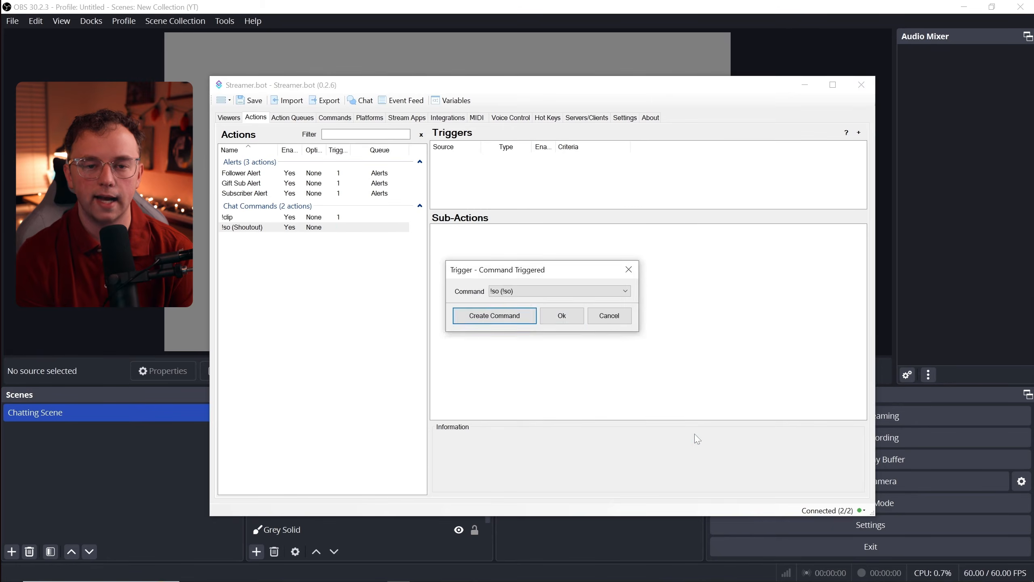
click(578, 318)
- Add a Twitch Get User Info for Target sub-action to the shoutout with the source type set to the command's input
right_click(440, 230)
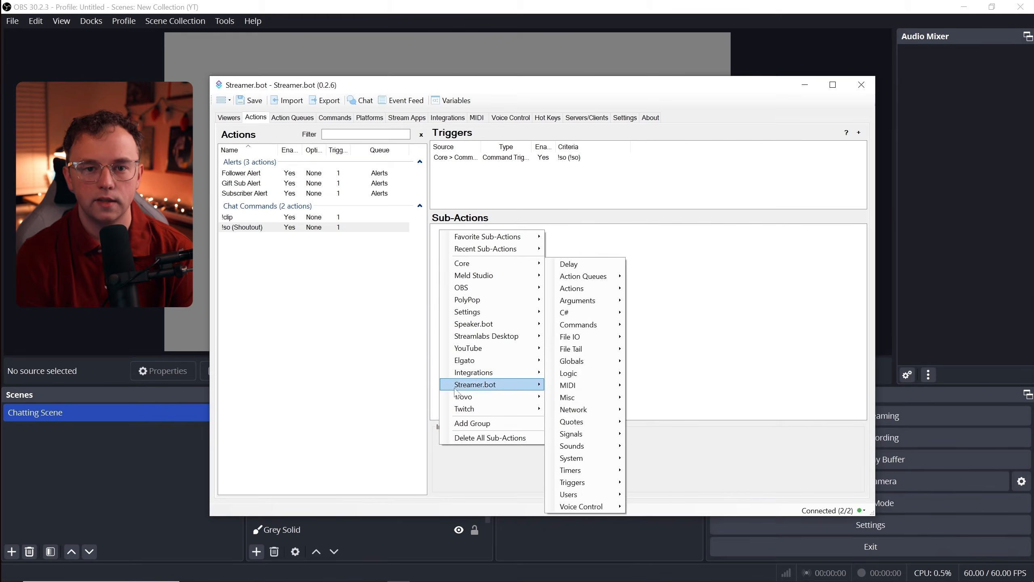
mouse_move(458, 411)
mouse_move(572, 575)
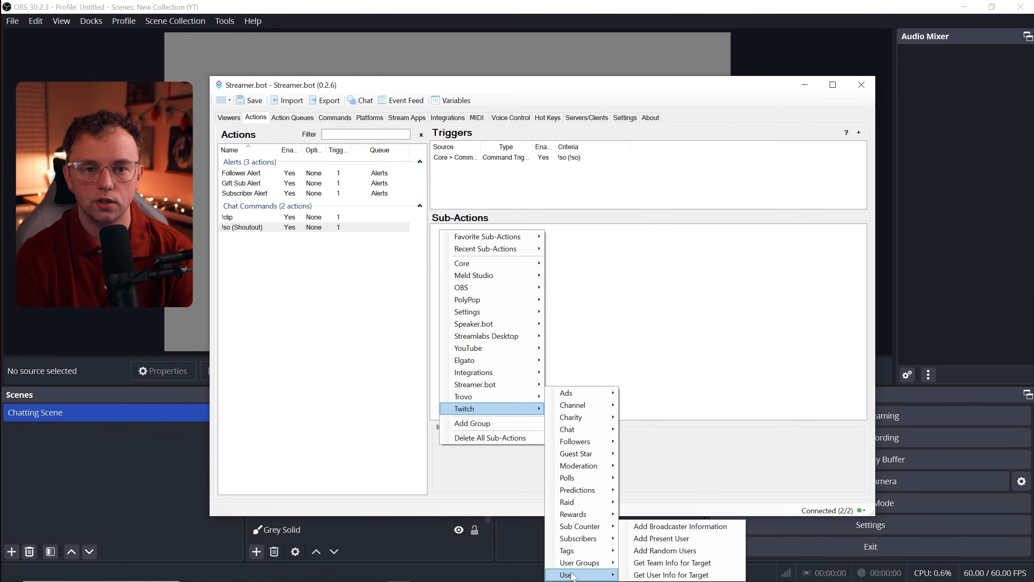
click(726, 575)
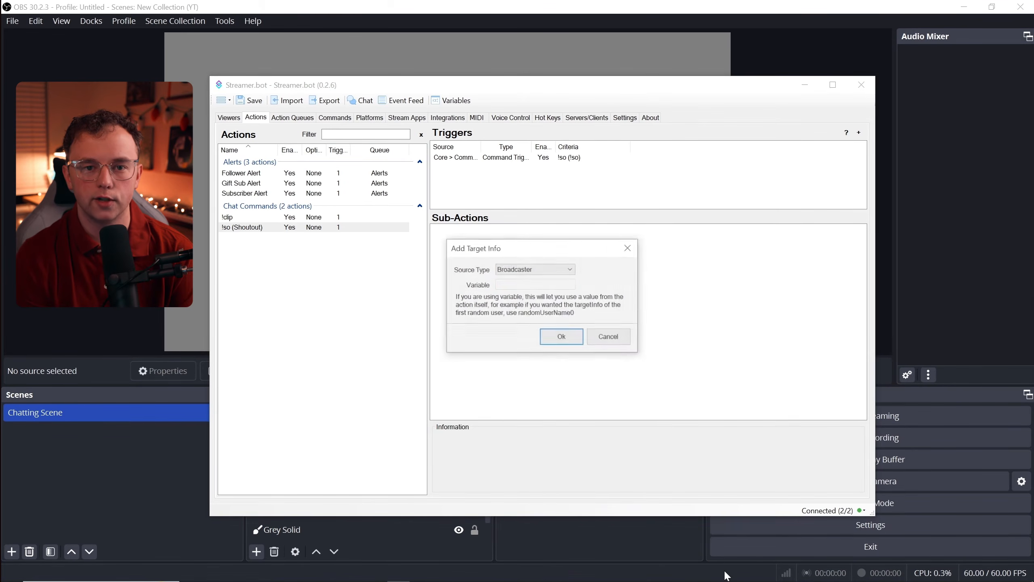
click(554, 270)
click(529, 295)
click(554, 338)
- Add a Twitch message "Be sure to check out @%targetUser% ! They were last seen playing %game%. Give them a follow while you're at it", ending with twitch.tv/%targetuser%
right_click(443, 239)
mouse_move(498, 417)
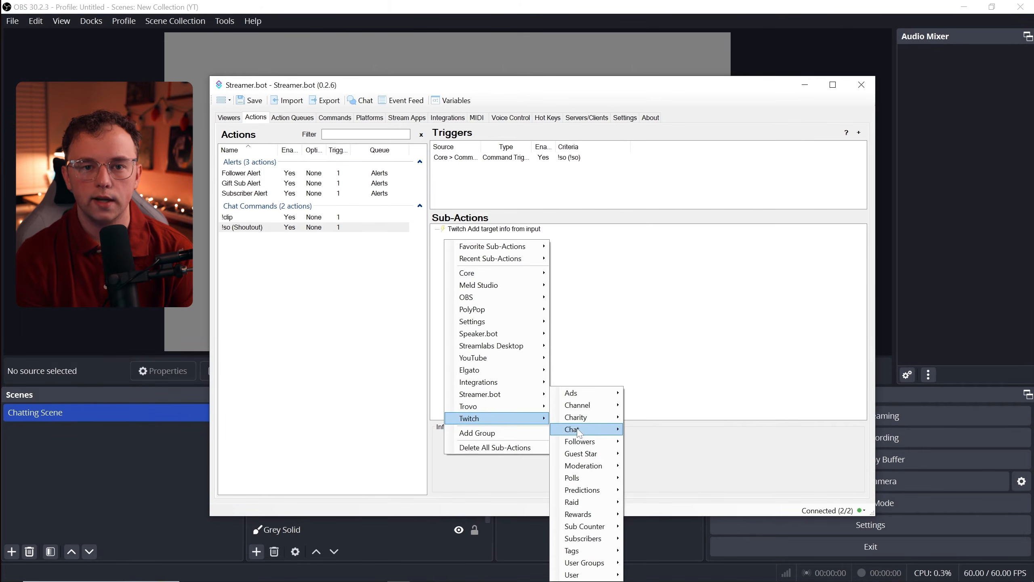
mouse_move(594, 427)
click(732, 468)
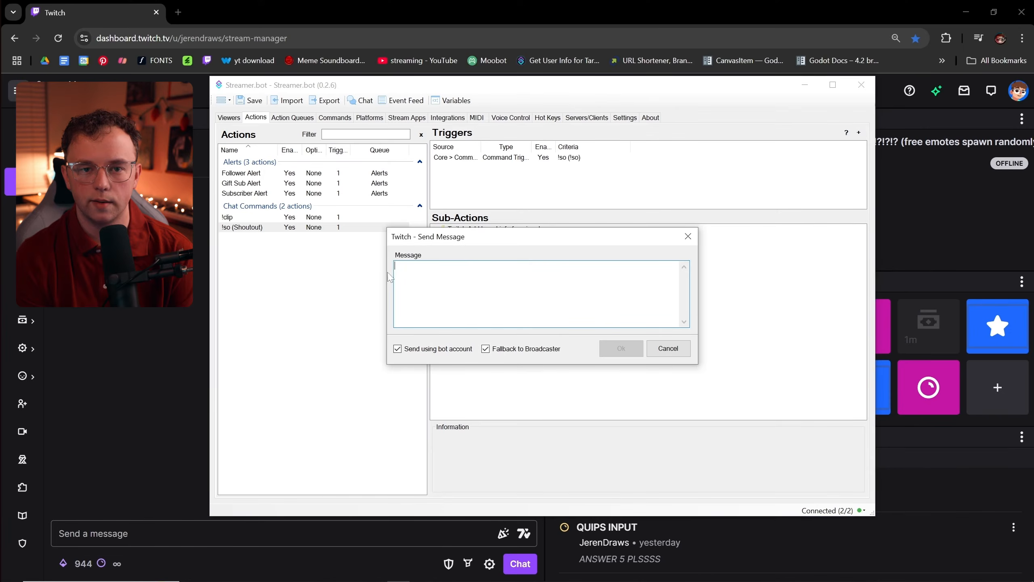
text(Be sur)
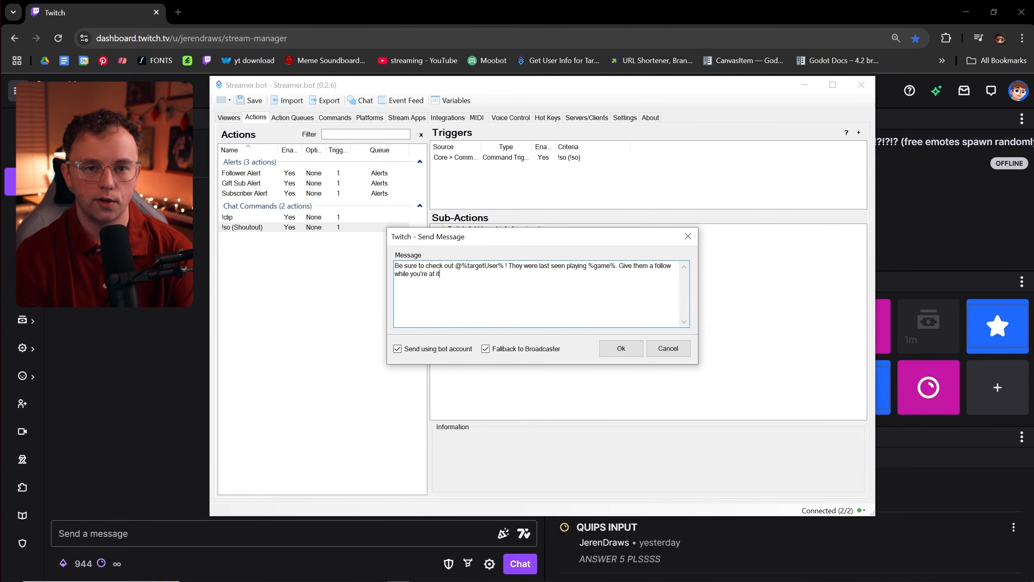
text(twitch.tv/%targetuser%)
click(621, 348)
- Test the shoutout by sending !so followed by a streamer's username in the Twitch chat
text(!)
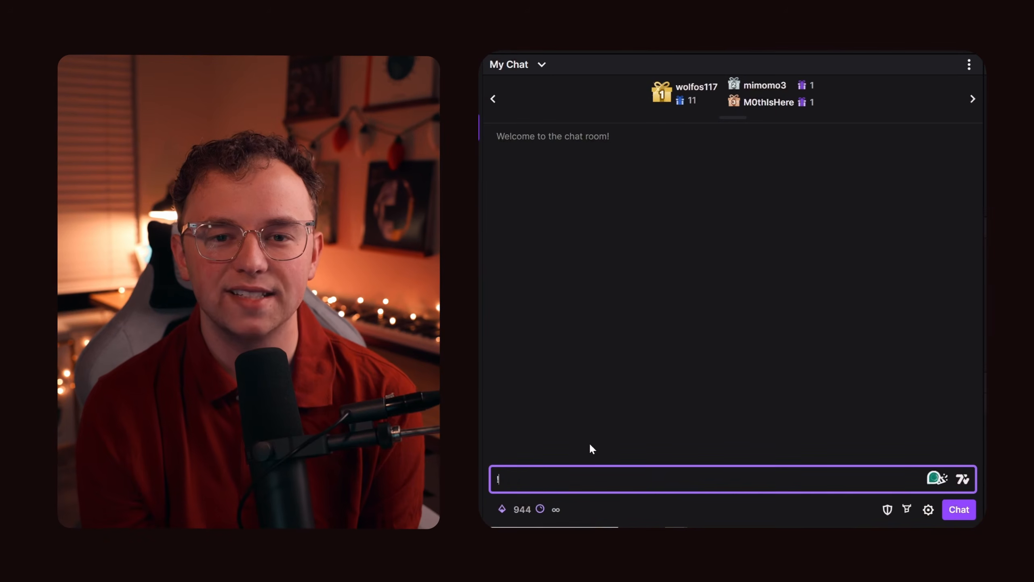
text(so Qmanbean)
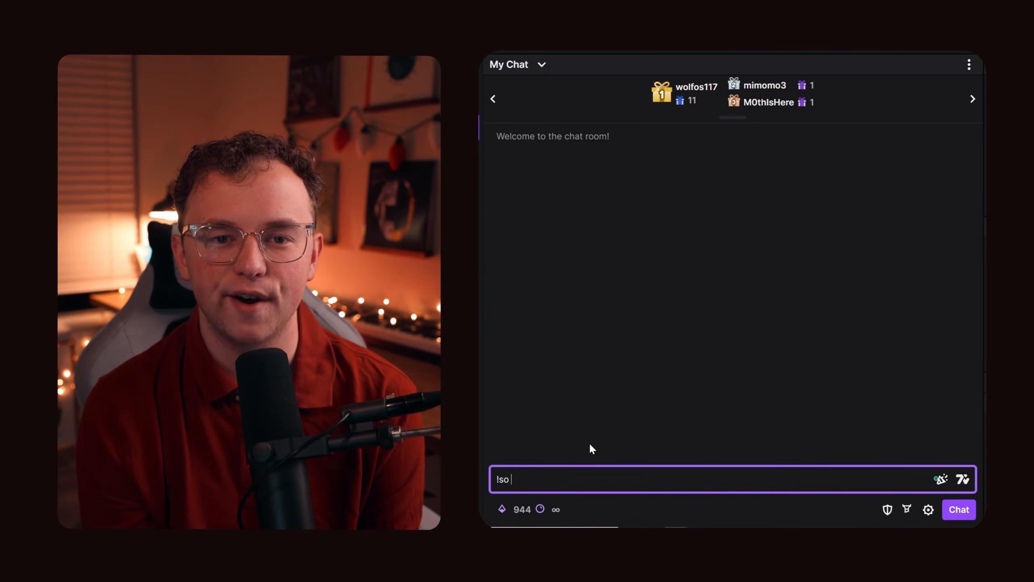
key(Return)
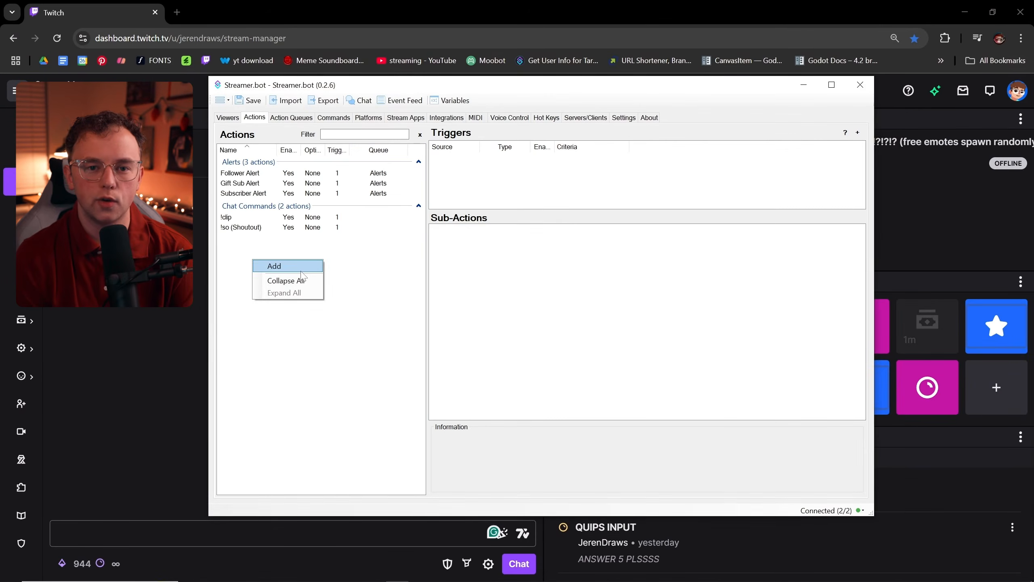
- Back in Streamer.bot, add an action named Hello Chat Match in a new group called Chat Matches
click(302, 267)
text(Hello Chat Match)
key(Tab)
text(Chat Matches)
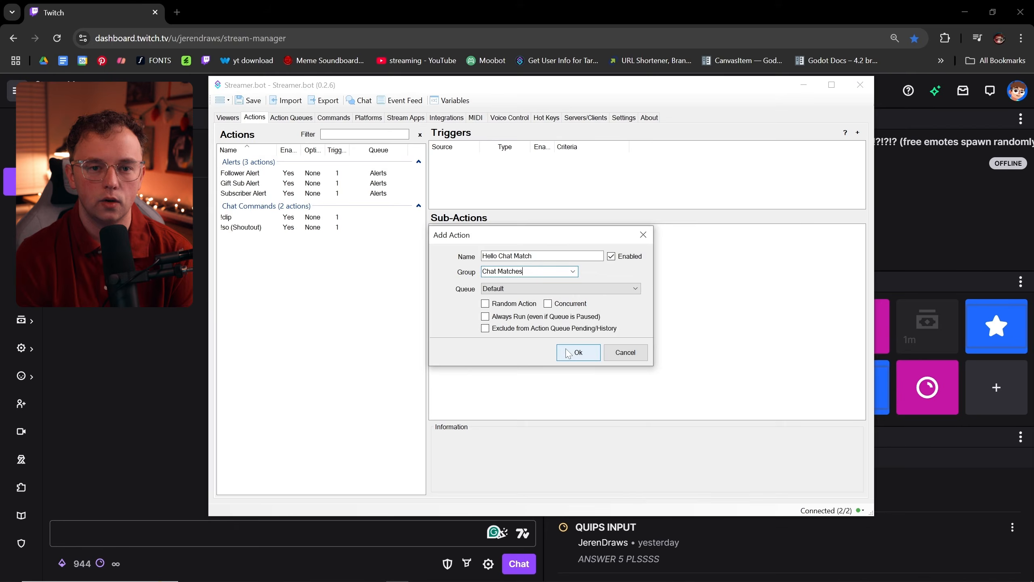
click(578, 351)
- Add a Command Triggered trigger to the new action and create a command named Hello Chat Match for it
right_click(450, 163)
mouse_move(501, 234)
mouse_move(599, 272)
click(739, 285)
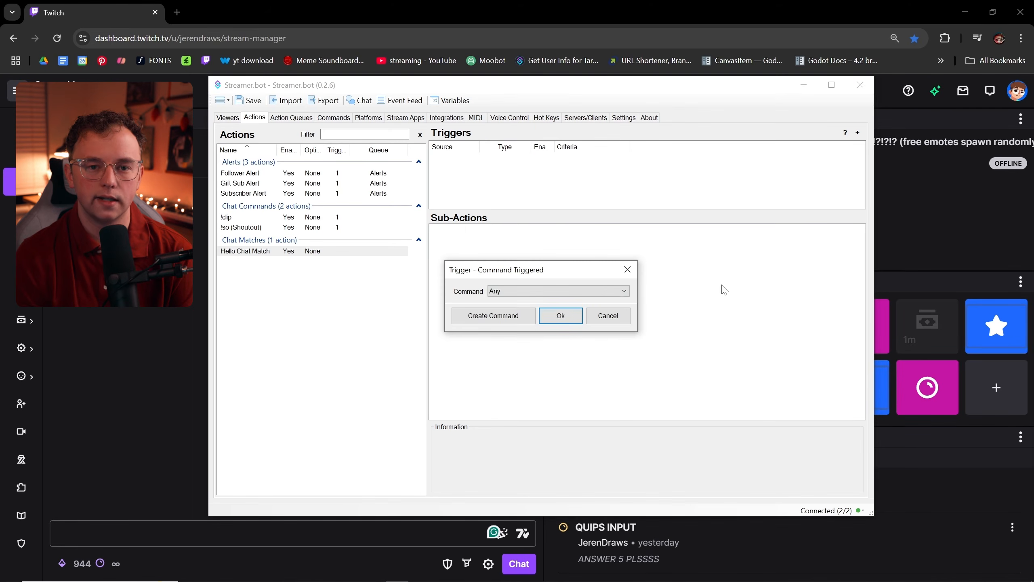
click(492, 317)
text(Hello Chat Match)
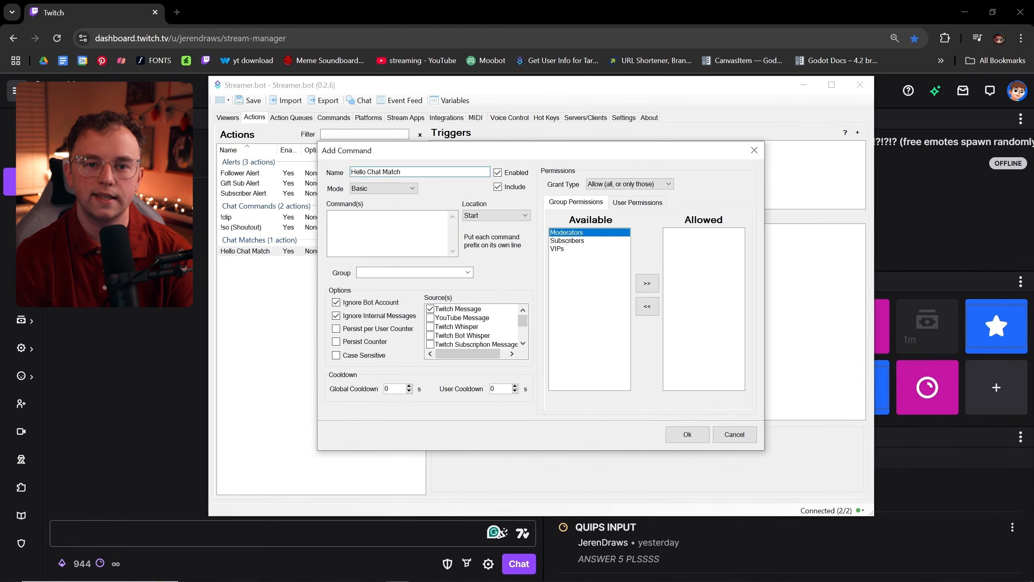
- Make the command match Hi, Hello, Hey and What's up with a 5-second global cooldown, and save the trigger
click(382, 231)
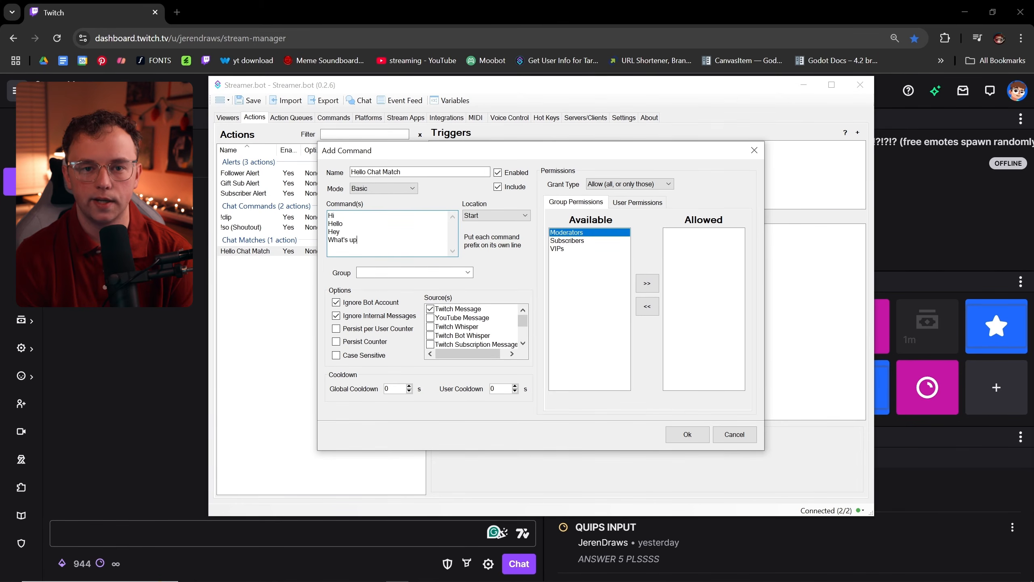
drag(393, 389, 375, 387)
text(5)
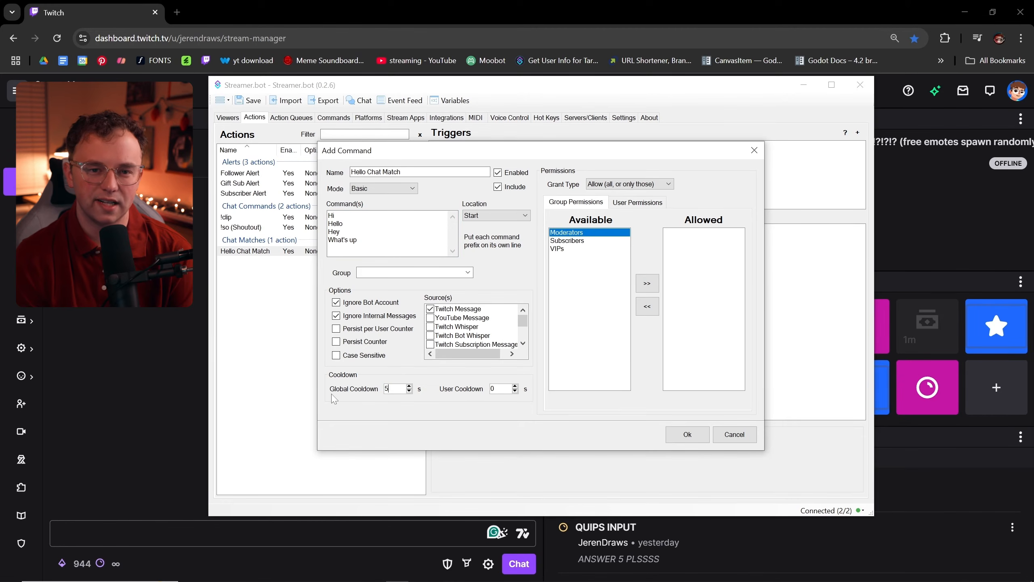
click(687, 433)
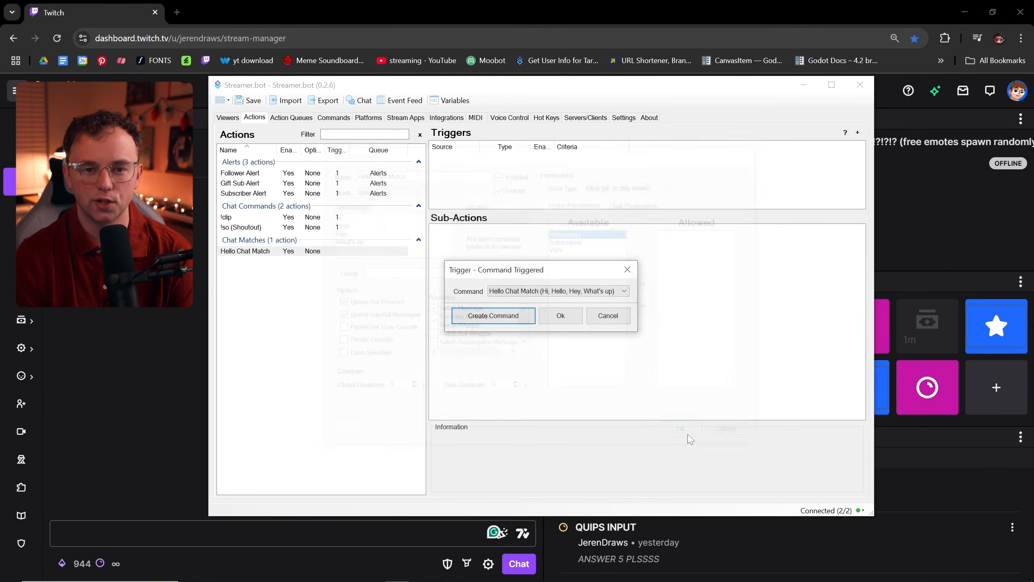
click(561, 316)
- Add a Twitch Reply To Message sub-action with the message "oh hey there jerend2Cuteplead"
right_click(442, 235)
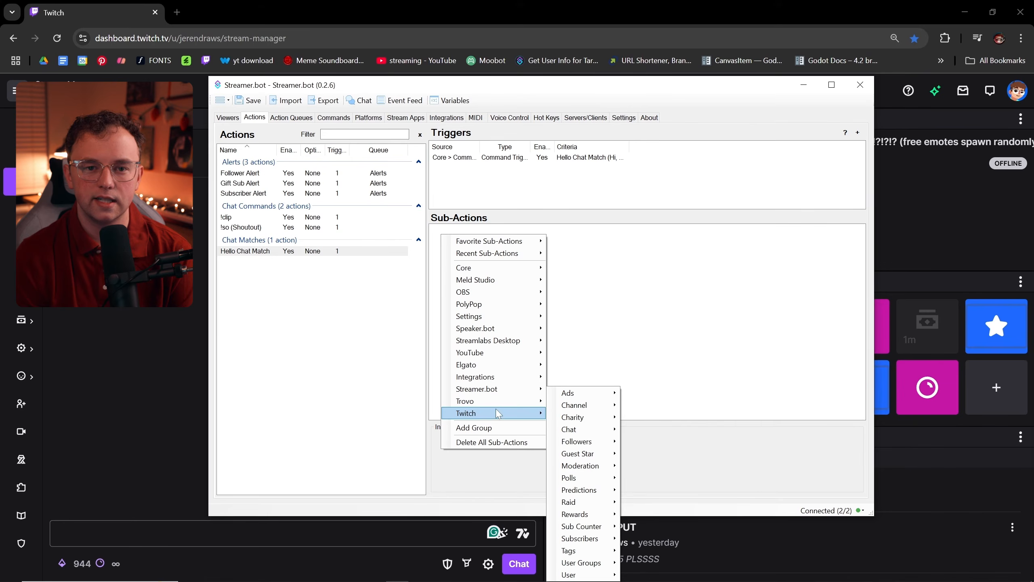
mouse_move(578, 429)
click(683, 442)
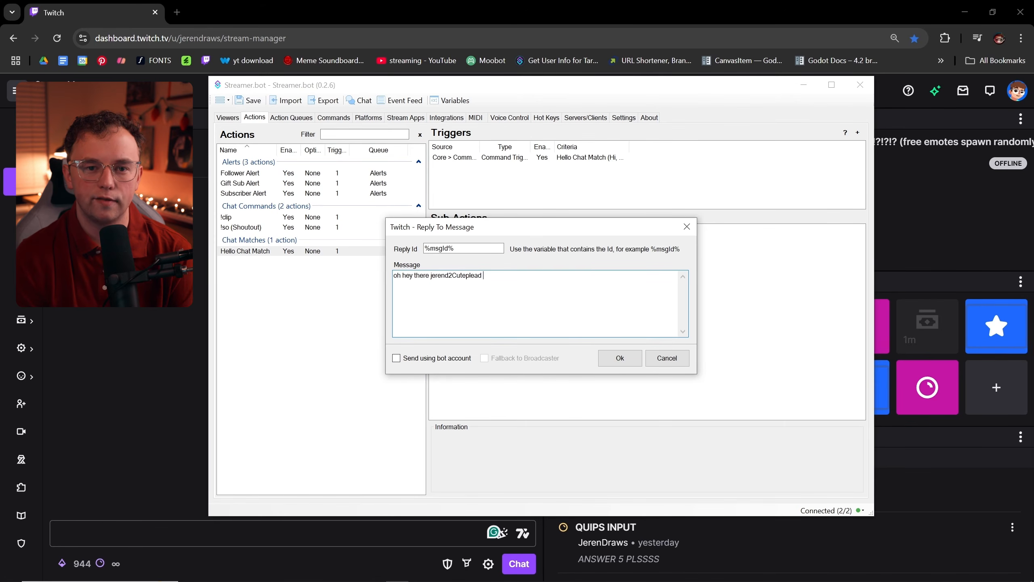
click(619, 358)
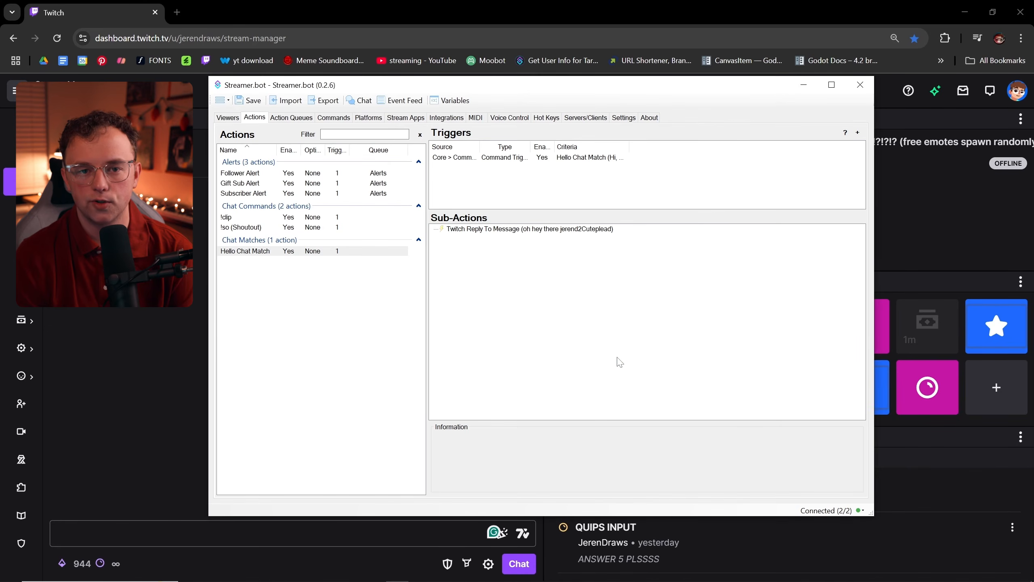
- Add a Play Sound sub-action to Hello Chat Match and choose roblox-hi.mp3 from the SOUND SAVES folder
right_click(446, 248)
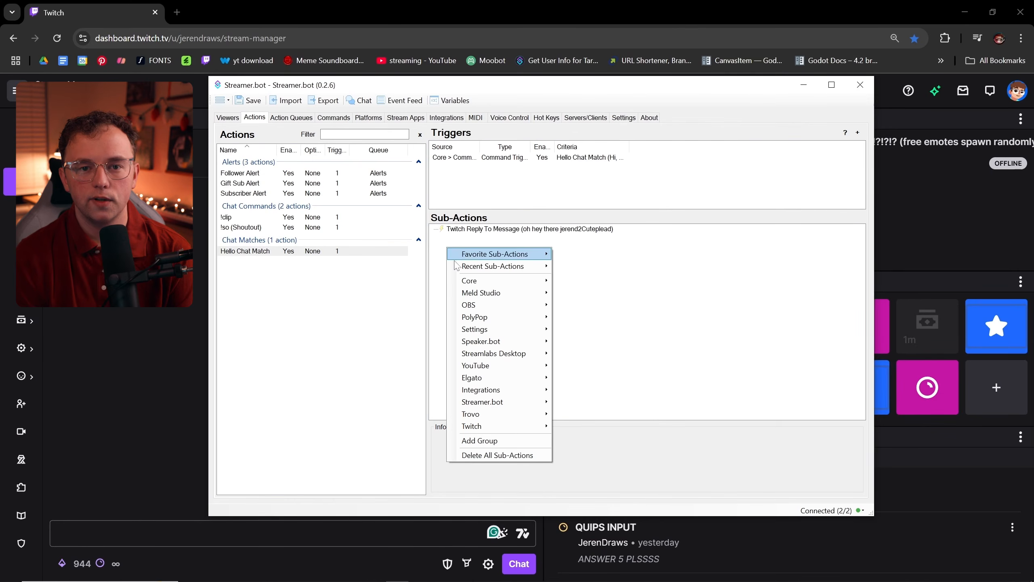
mouse_move(472, 282)
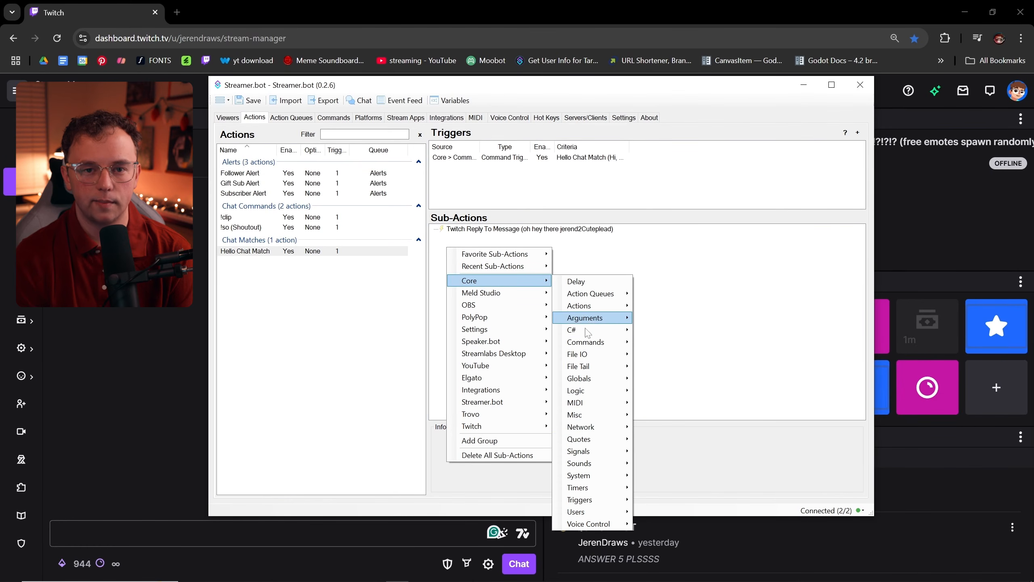
mouse_move(588, 462)
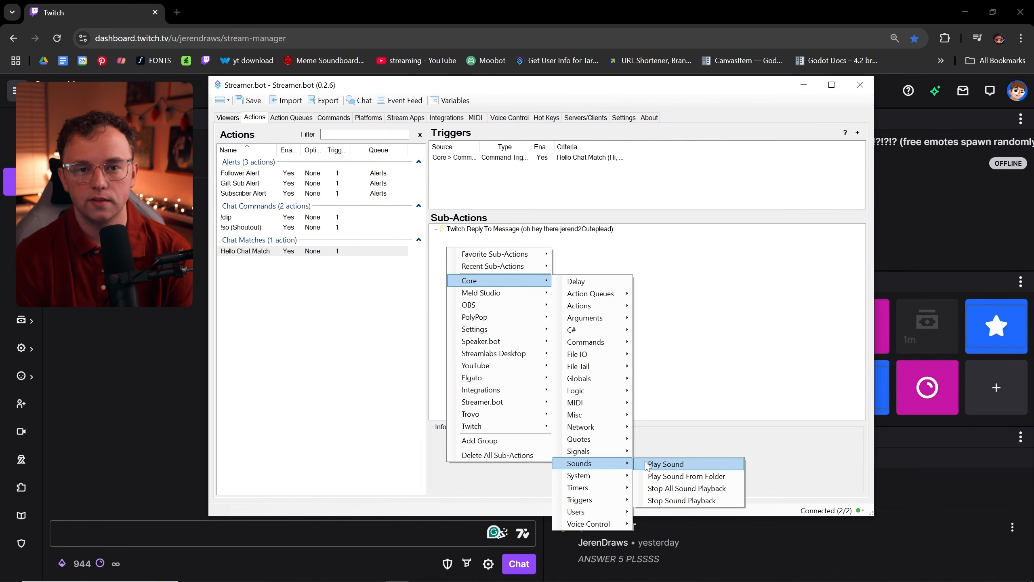
click(666, 464)
click(624, 294)
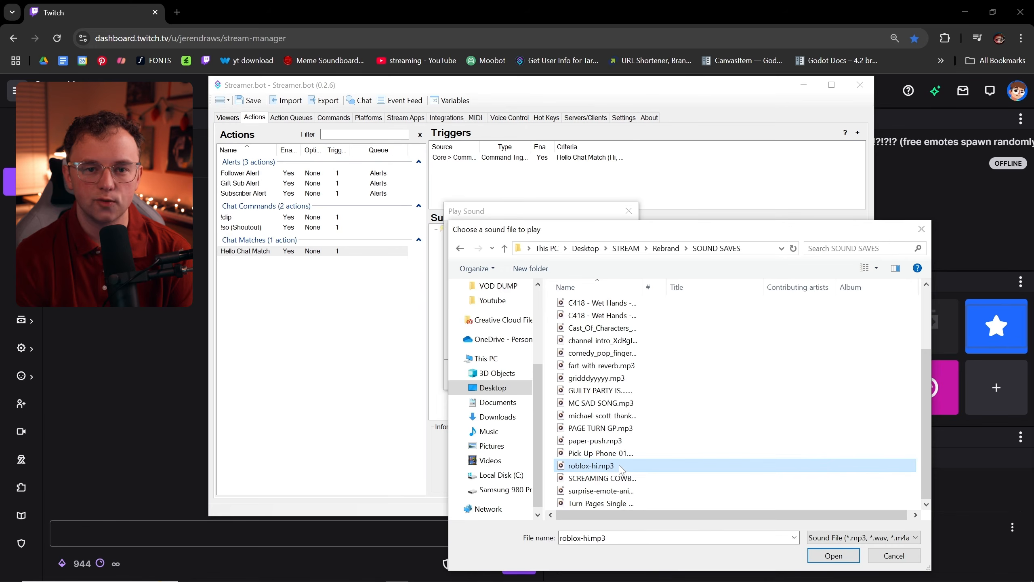
double_click(704, 491)
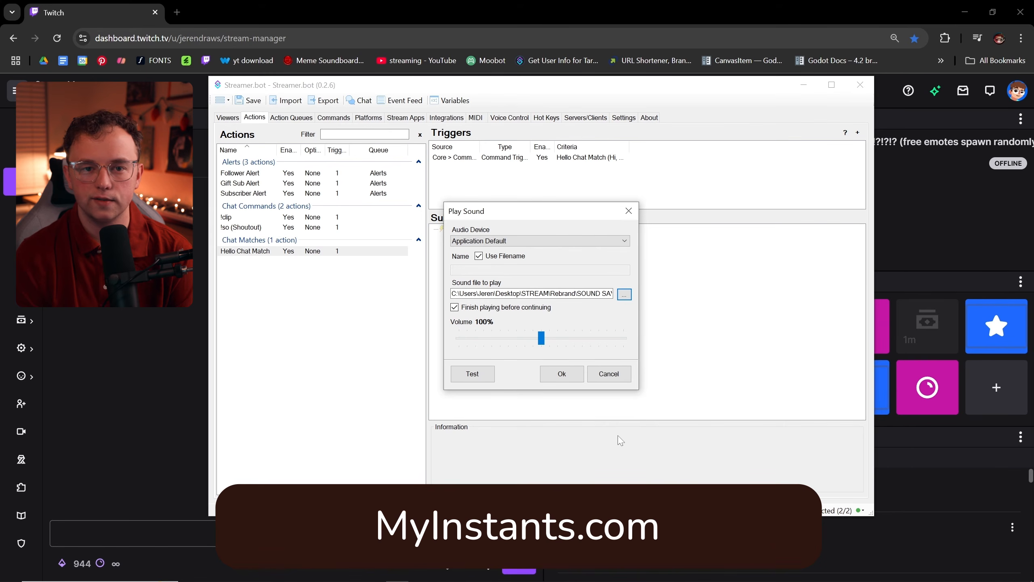
- Set the sound's volume to 35%, test its playback and save the sub-action
drag(541, 337, 487, 340)
click(480, 372)
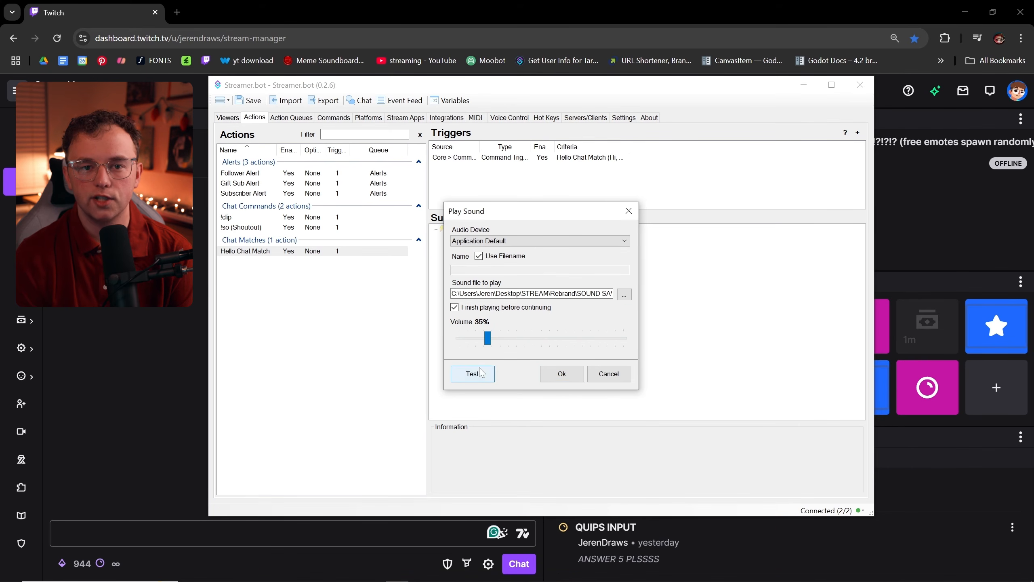
click(561, 374)
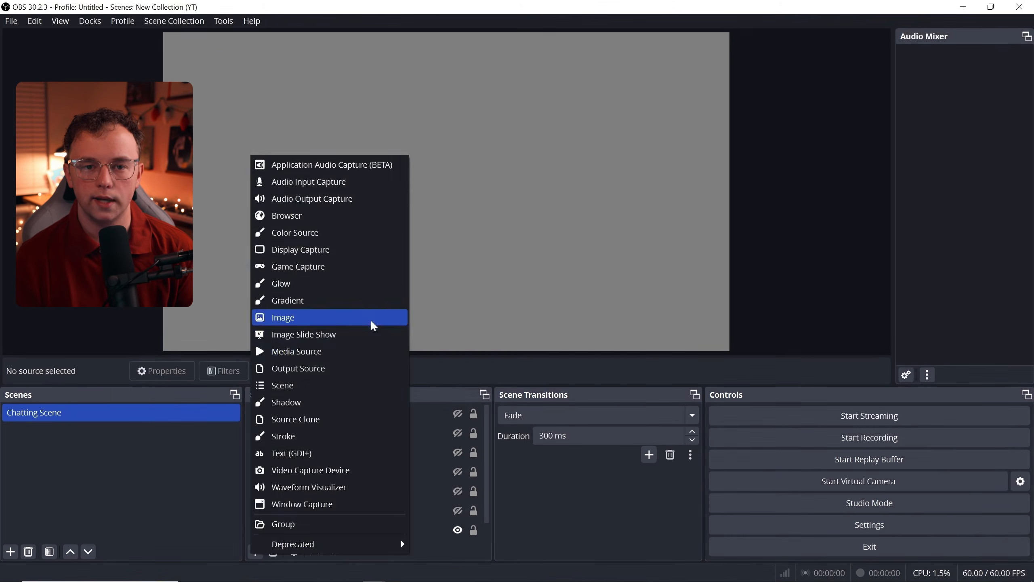
- In OBS, add an image source named Hydrate Alert that uses Hydrate Animation.gif
click(370, 320)
text(Hydrate Alert)
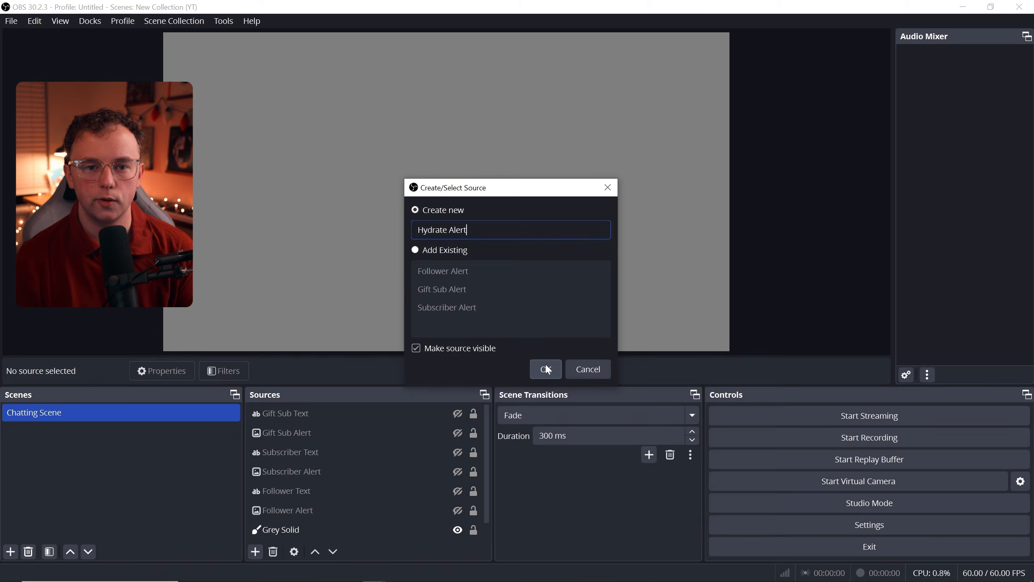
click(545, 368)
click(683, 297)
click(517, 242)
click(680, 484)
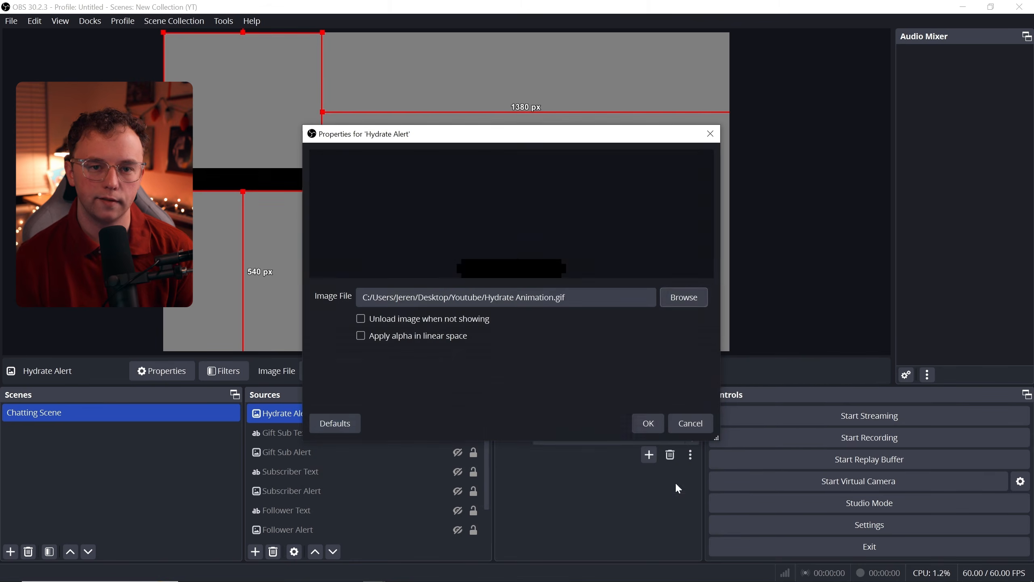
click(648, 423)
- Paste the copied transform onto the Hydrate Alert source
right_click(358, 414)
mouse_move(489, 211)
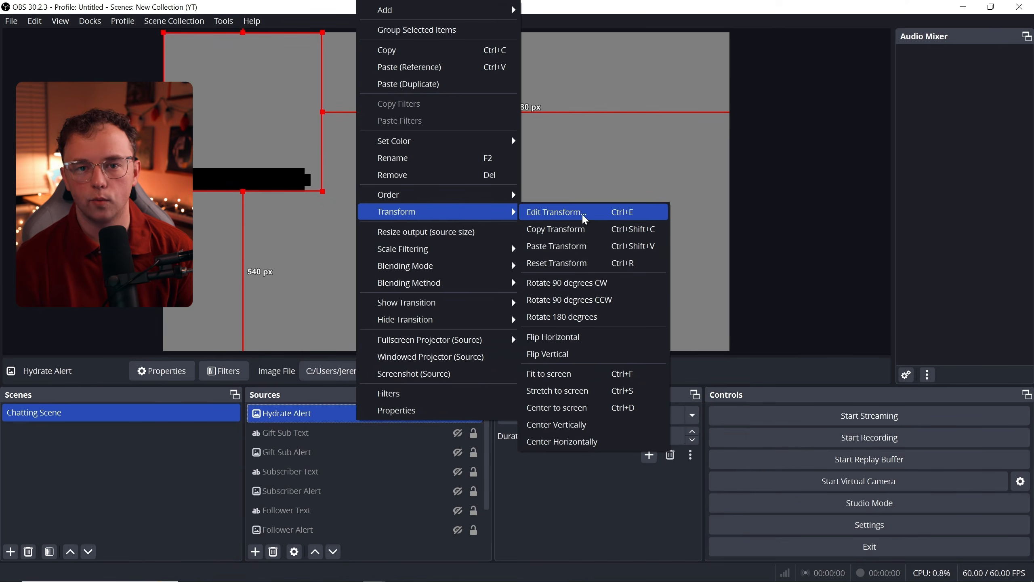
click(593, 250)
- Duplicate the Gift Sub Text source above Hydrate Alert and rename the copy Hydrate Text
right_click(359, 433)
click(460, 63)
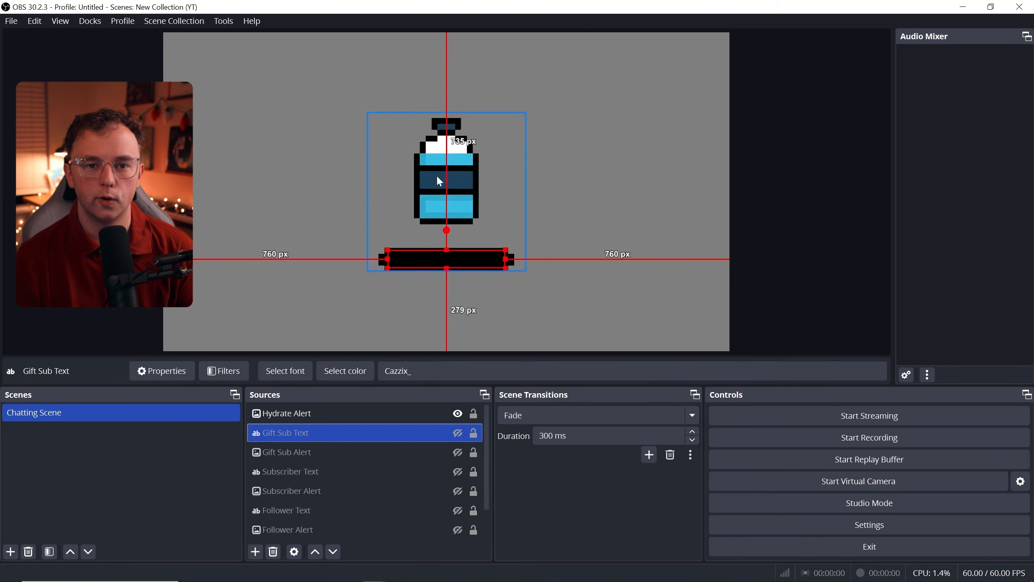
right_click(357, 415)
click(435, 84)
right_click(313, 414)
key(F2)
text(Hydrate Text)
key(Return)
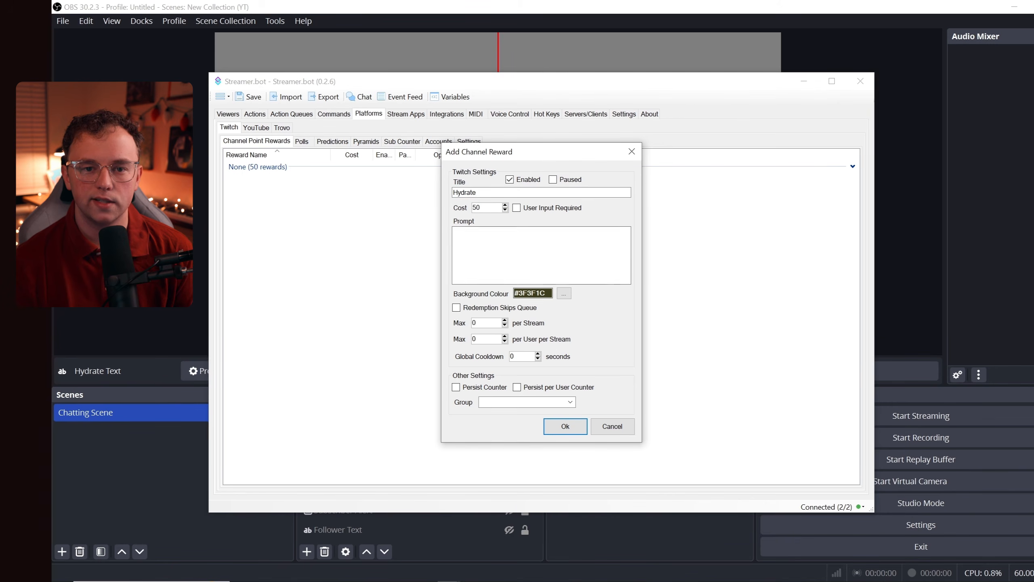
- In Streamer.bot, complete the Hydrate reward with prompt "This will make me drink water. Pls don't drown me again...", colour #0080FF, 30-second global cooldown and group Redeems
text(3)
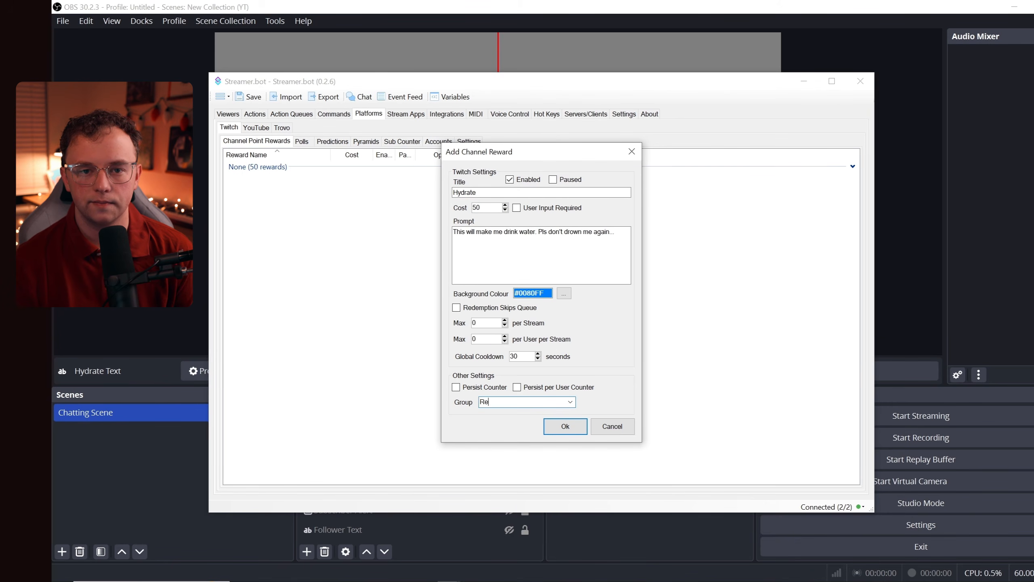
key(Return)
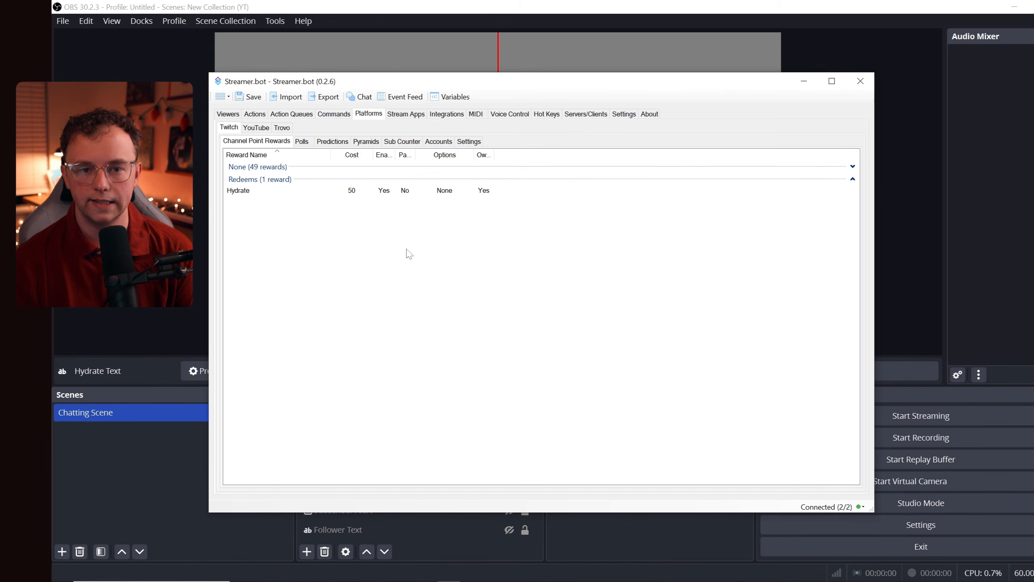
- Create an action named Hydrate Redeem in the group Redeem, assigned to the Alerts queue
text(Hydrate Redeem)
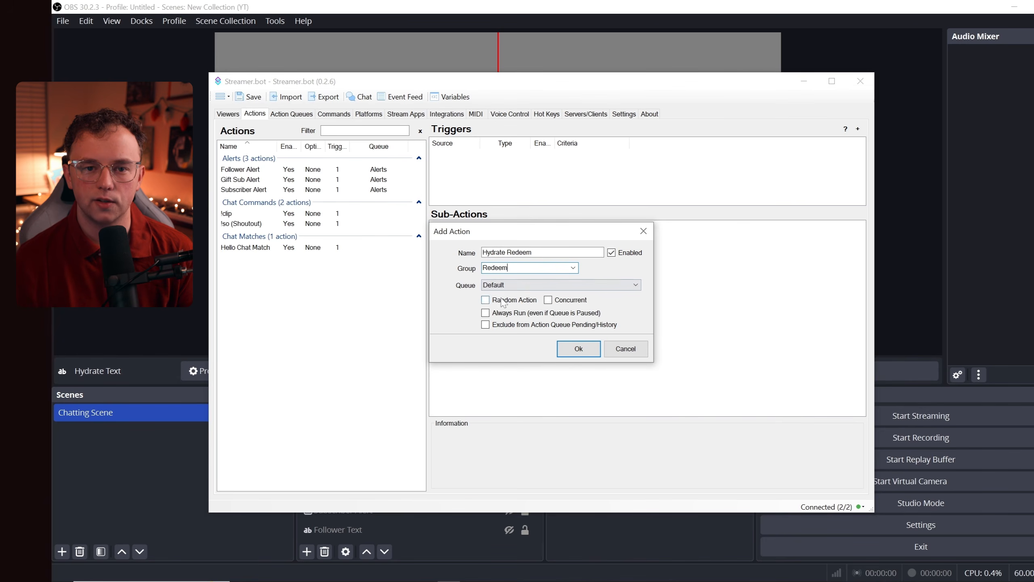
click(526, 286)
click(525, 303)
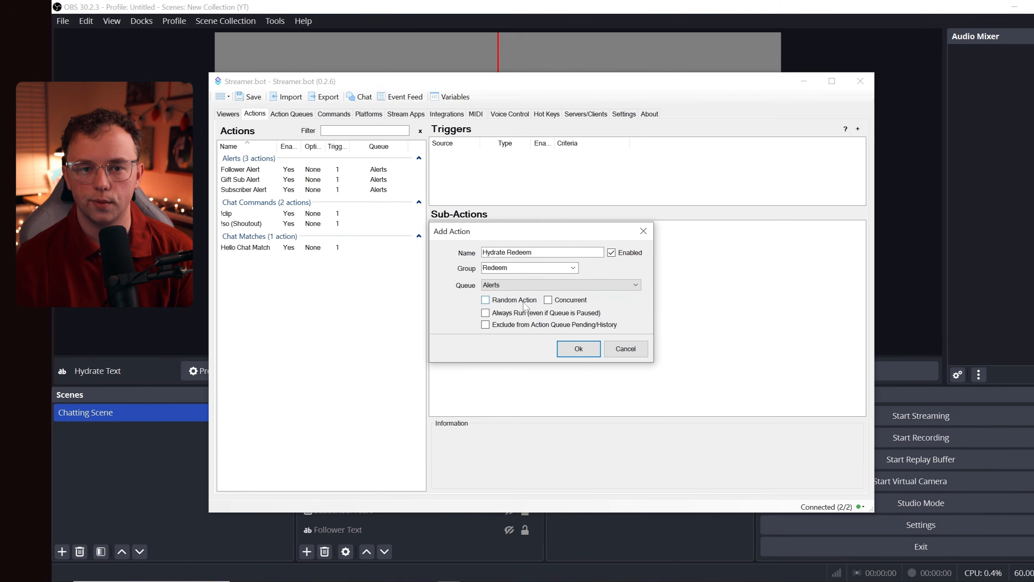
click(582, 349)
- Add a Twitch Reward Redemption trigger for the Hydrate reward to the Hydrate Redeem action
right_click(452, 161)
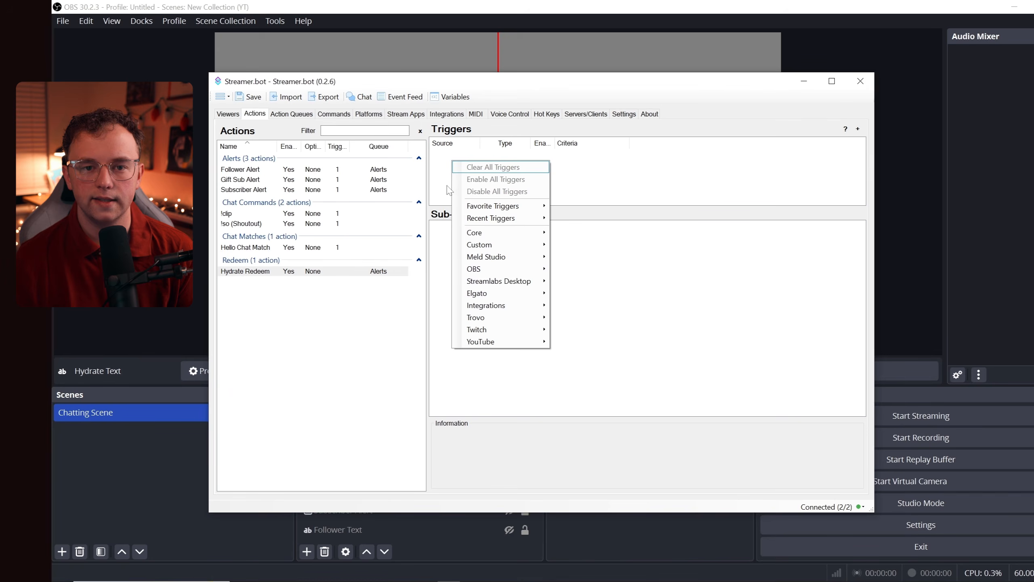
mouse_move(509, 329)
mouse_move(590, 354)
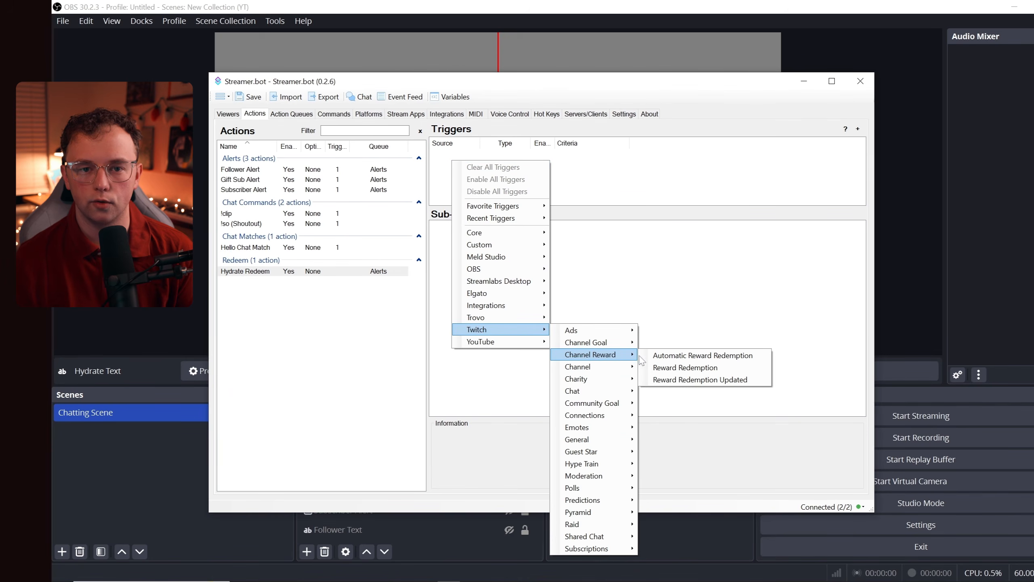
click(737, 368)
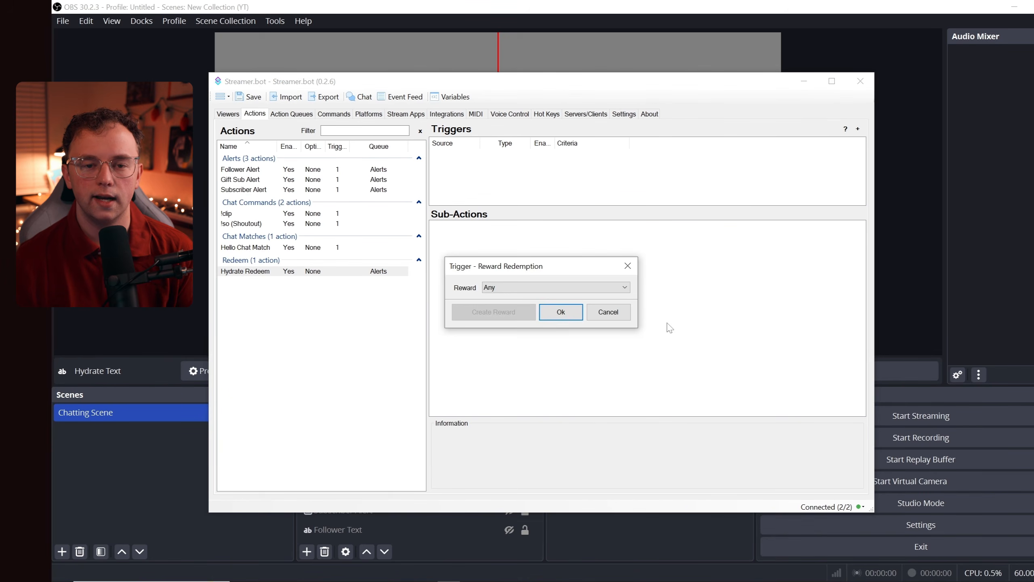
click(624, 287)
click(515, 520)
key(Return)
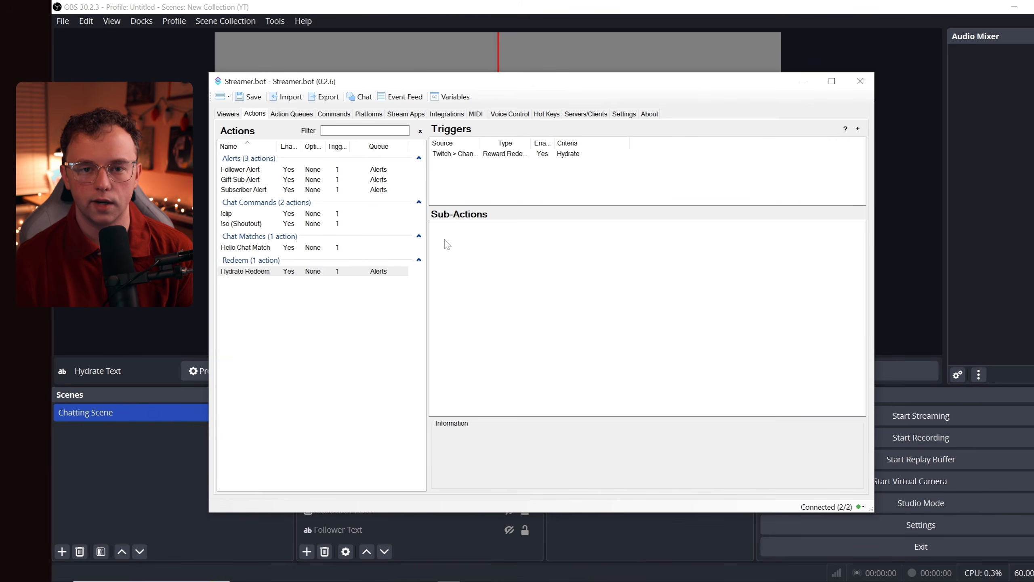
- Add an OBS Set GDI Text sub-action that writes the user name variable to Hydrate Text in Chatting Scene
right_click(446, 243)
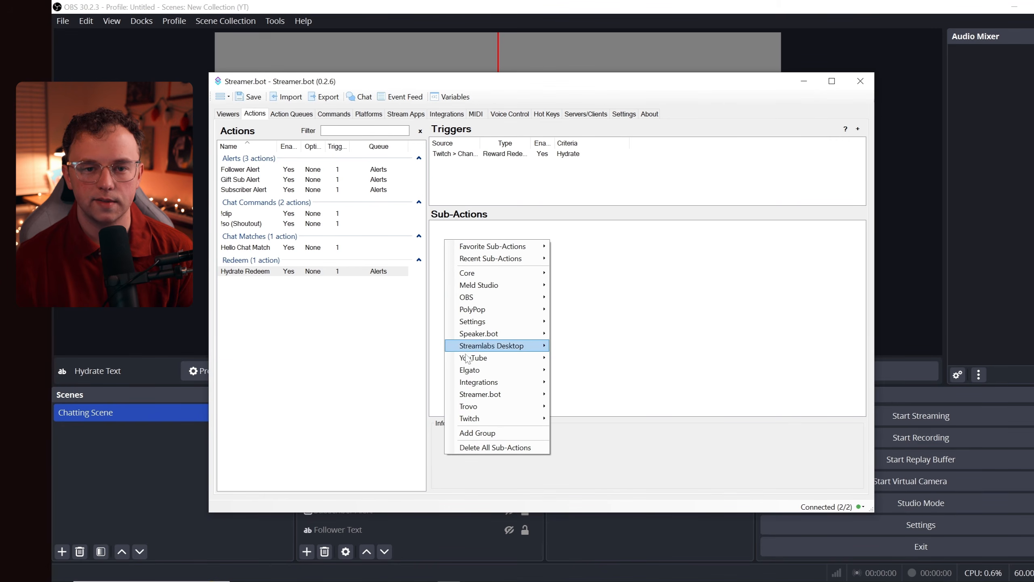
mouse_move(506, 302)
mouse_move(599, 444)
click(689, 490)
click(624, 260)
click(514, 269)
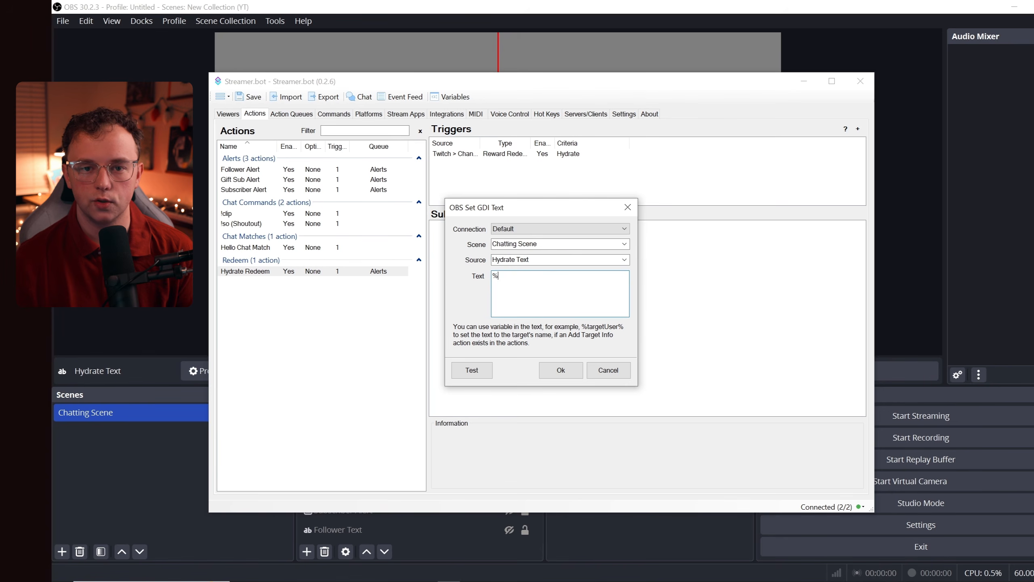
click(561, 370)
- Add an OBS Set Source Visibility sub-action that makes Hydrate Alert visible in Chatting Scene
right_click(457, 238)
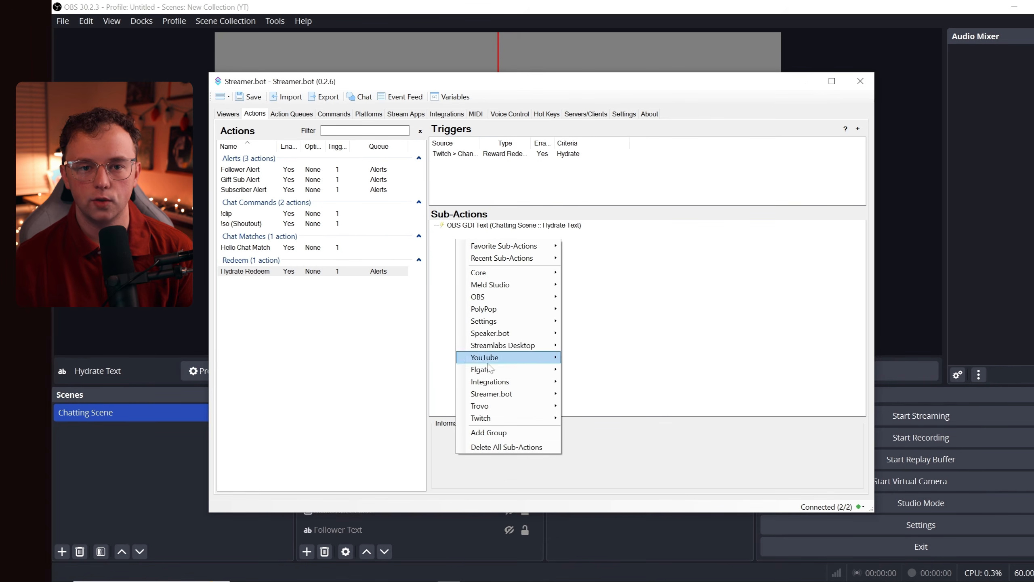
mouse_move(509, 296)
mouse_move(586, 443)
click(700, 575)
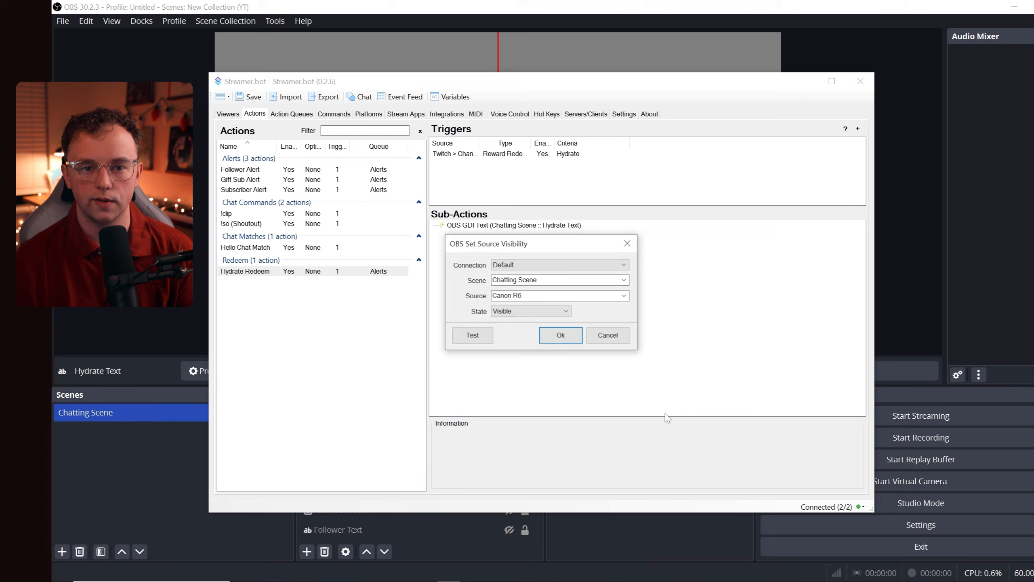
click(624, 296)
click(518, 371)
click(560, 335)
- Duplicate the Hydrate Alert visibility sub-action and change the copy's source to Hydrate Text
right_click(480, 235)
click(524, 480)
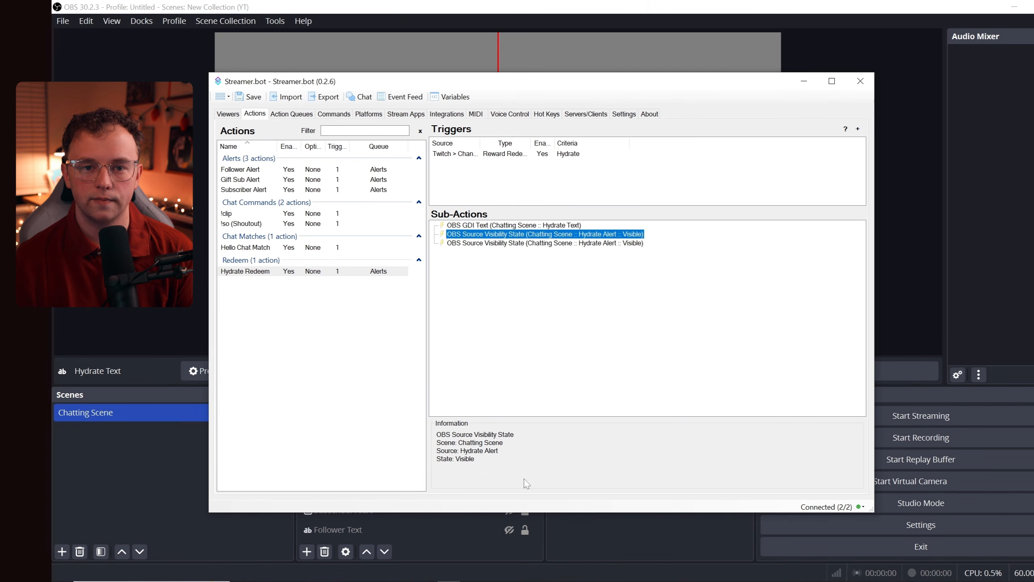
double_click(546, 243)
click(624, 296)
click(524, 380)
click(560, 335)
- Add a 5000 ms delay after the two source visibility sub-actions
right_click(498, 260)
mouse_move(523, 293)
click(629, 489)
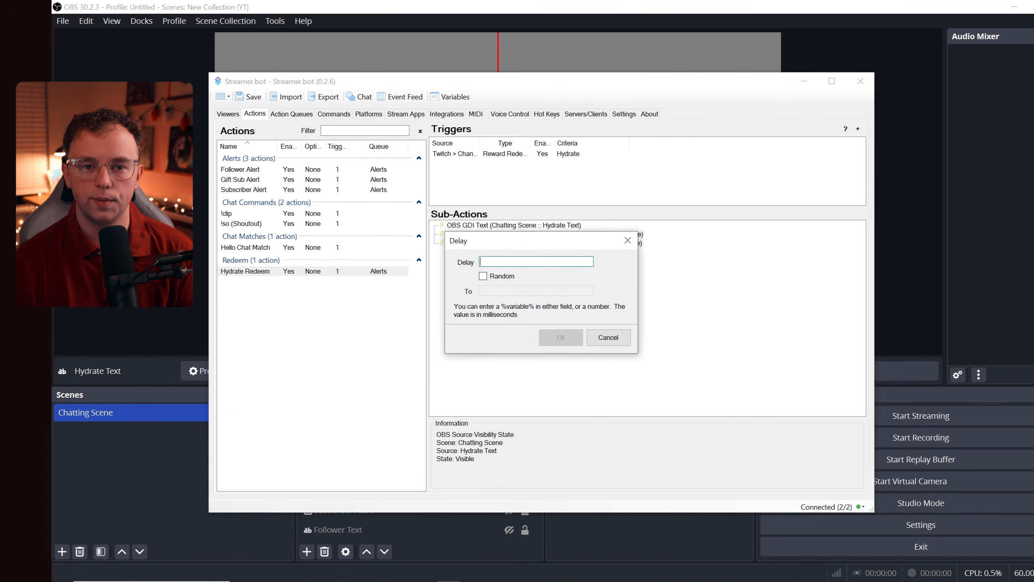
click(563, 338)
- Duplicate the Hydrate Alert and Hydrate Text visibility sub-actions below the delay and set both copies to Hidden
right_click(528, 235)
click(559, 480)
right_click(555, 244)
click(574, 488)
double_click(560, 261)
click(566, 311)
click(560, 330)
click(560, 339)
double_click(562, 270)
click(566, 312)
click(558, 330)
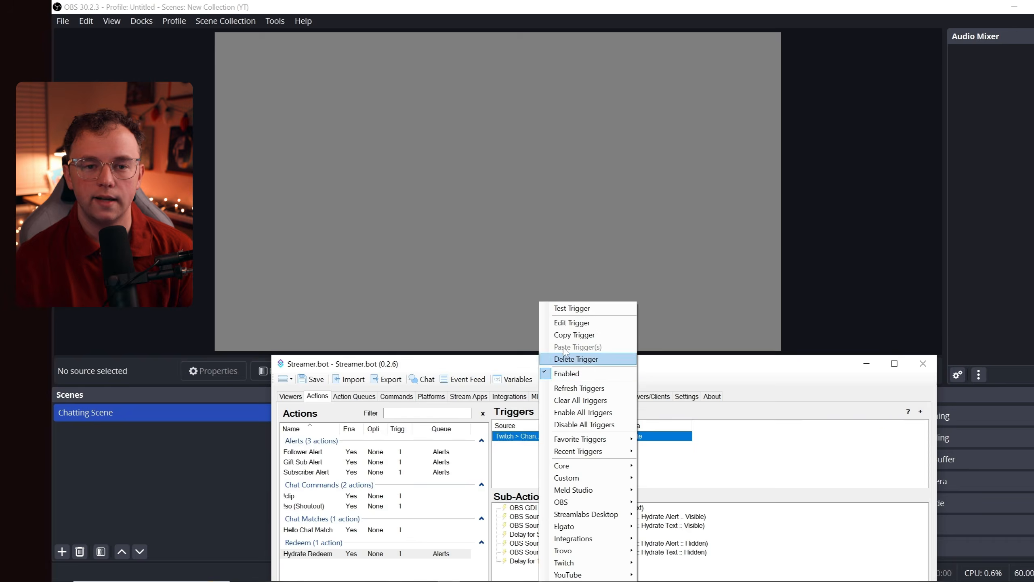
- Test the Hydrate reward redemption trigger against the OBS preview
click(569, 308)
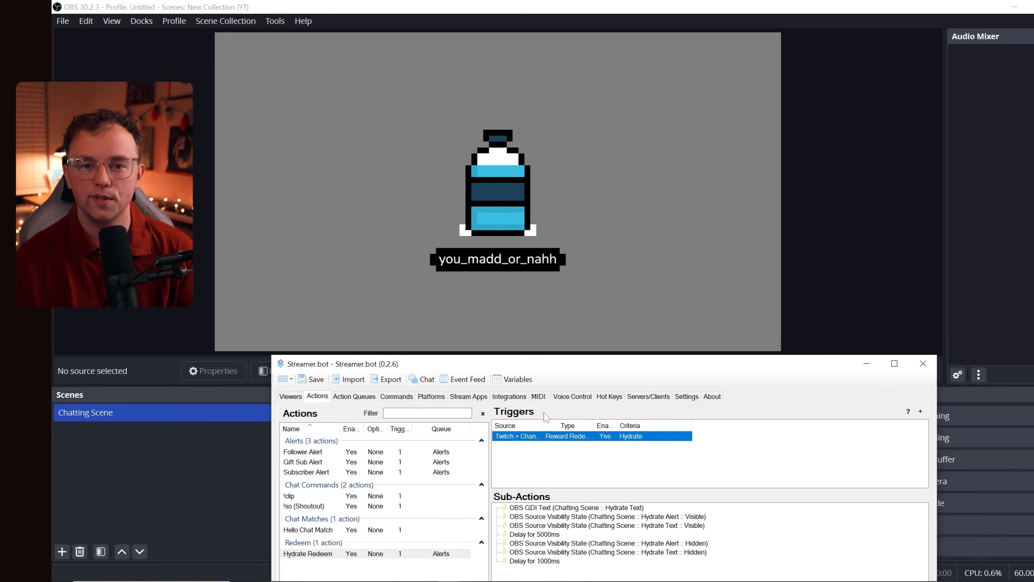